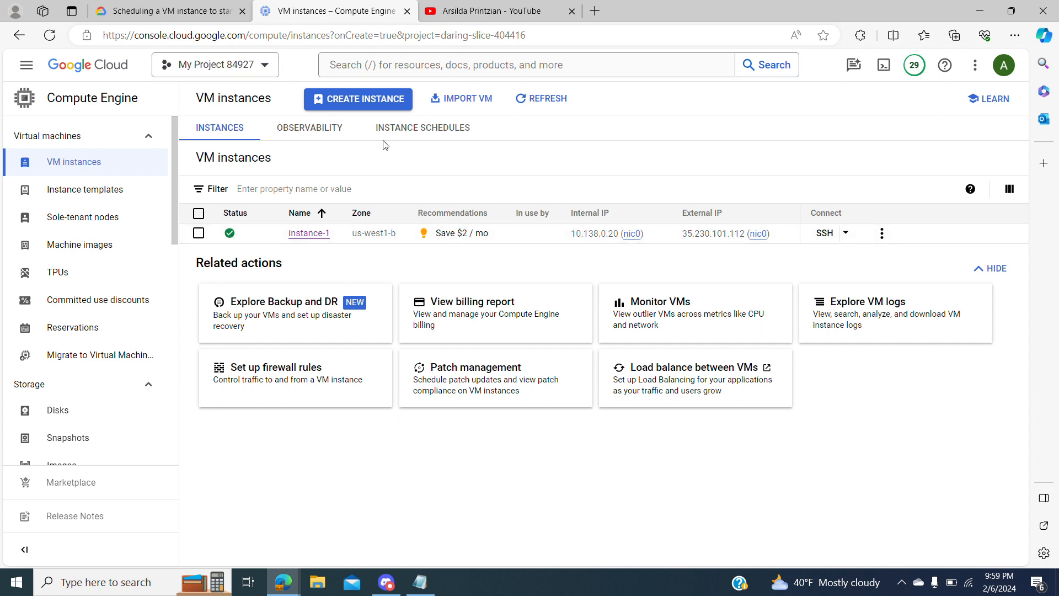
Step: Read the required roles for the service agent and user accounts in the instance schedule documentation
click(171, 13)
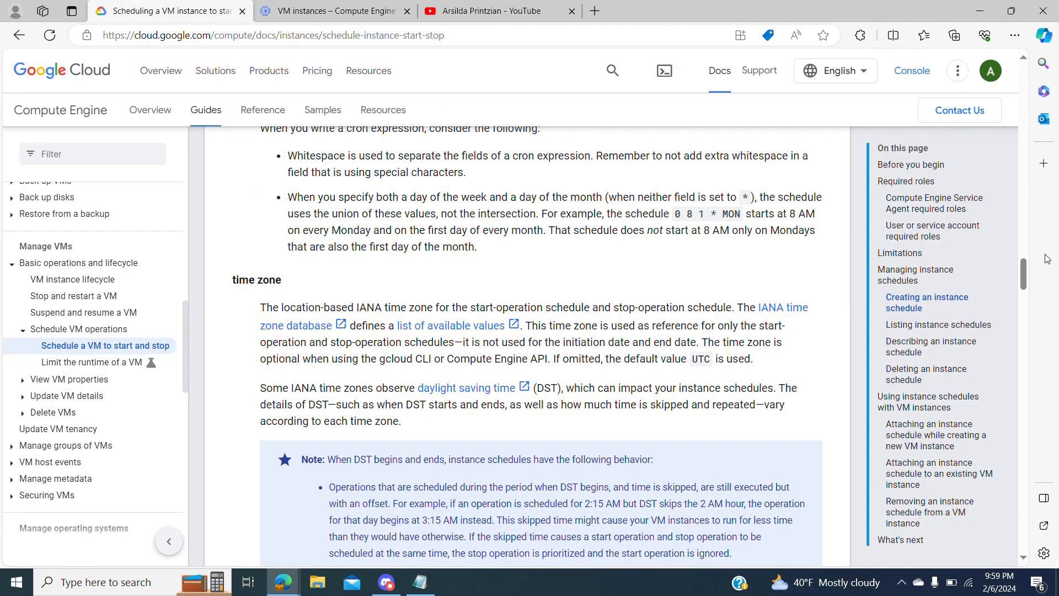
drag(1023, 274, 1033, 134)
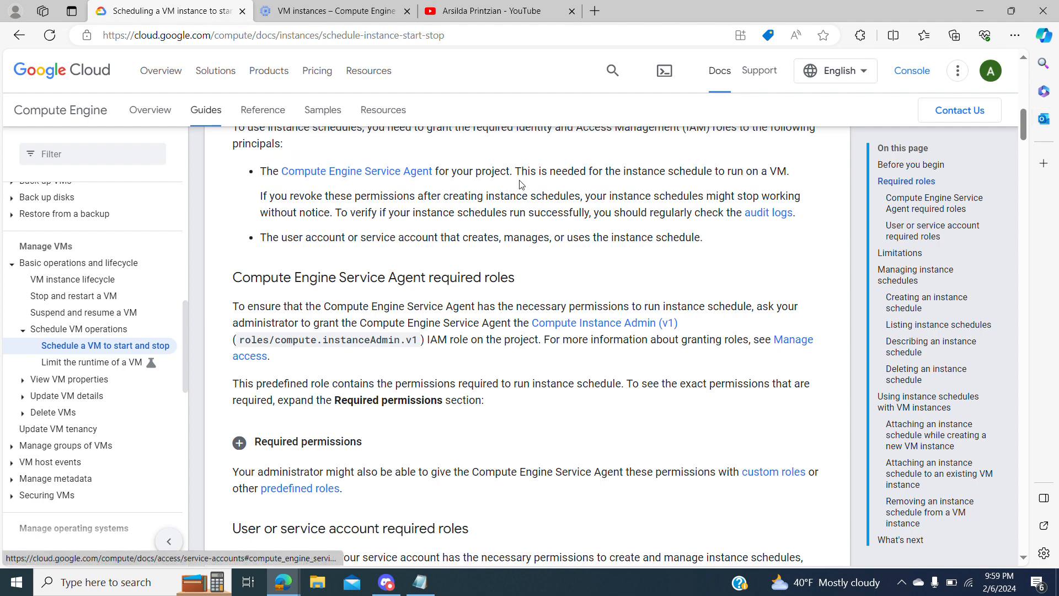
scroll(547, 191, up, 2)
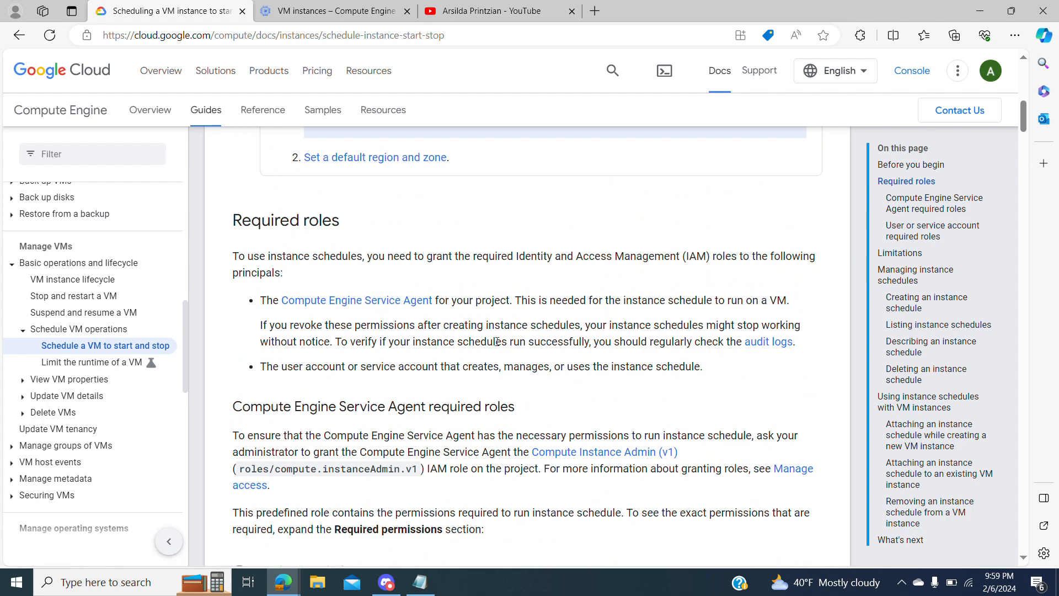
scroll(496, 341, down, 4)
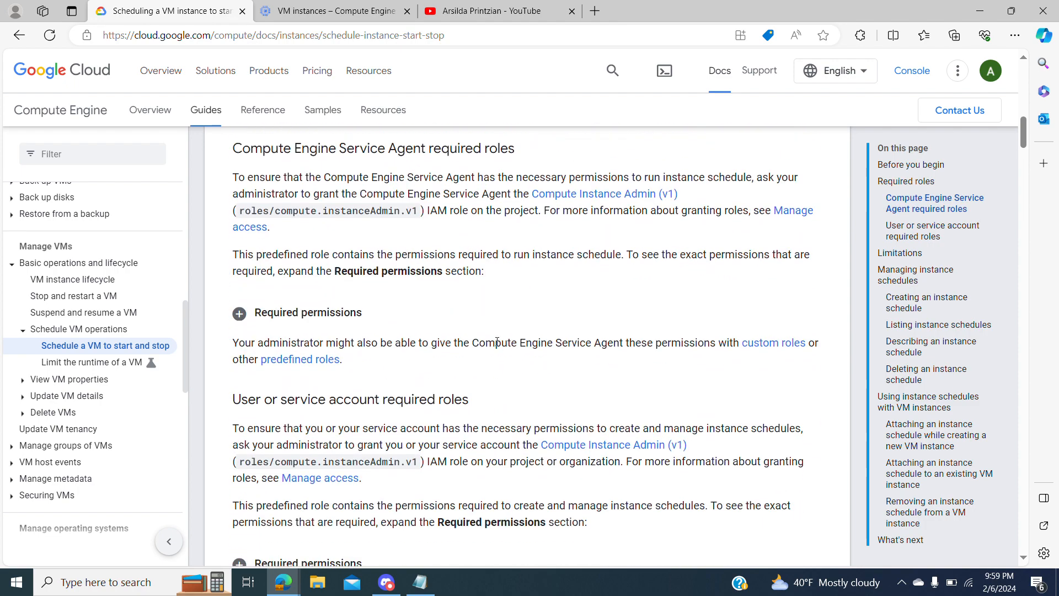
scroll(497, 341, down, 1)
scroll(497, 346, down, 5)
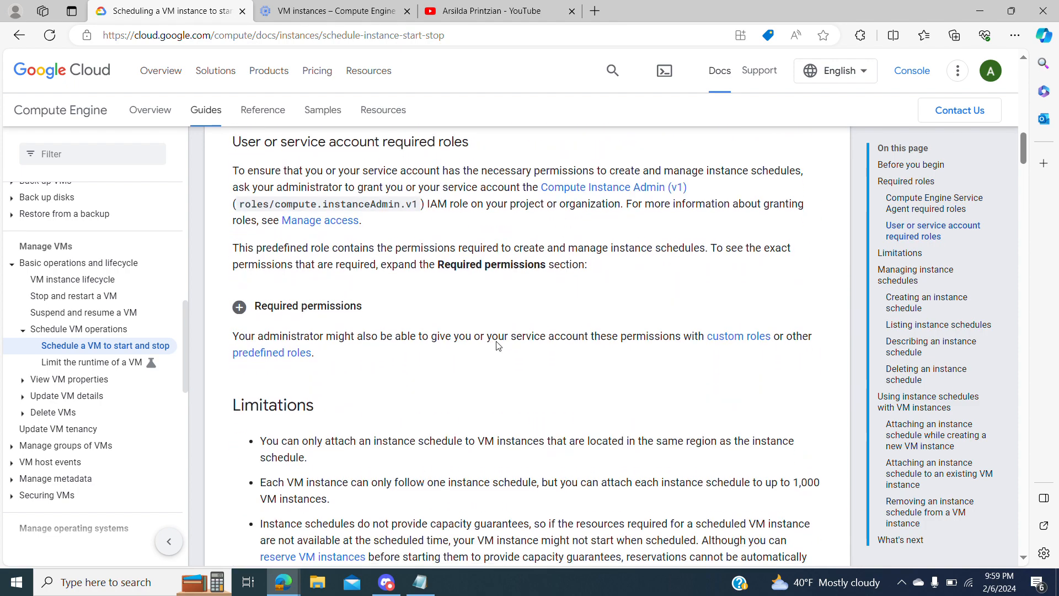
scroll(496, 346, down, 1)
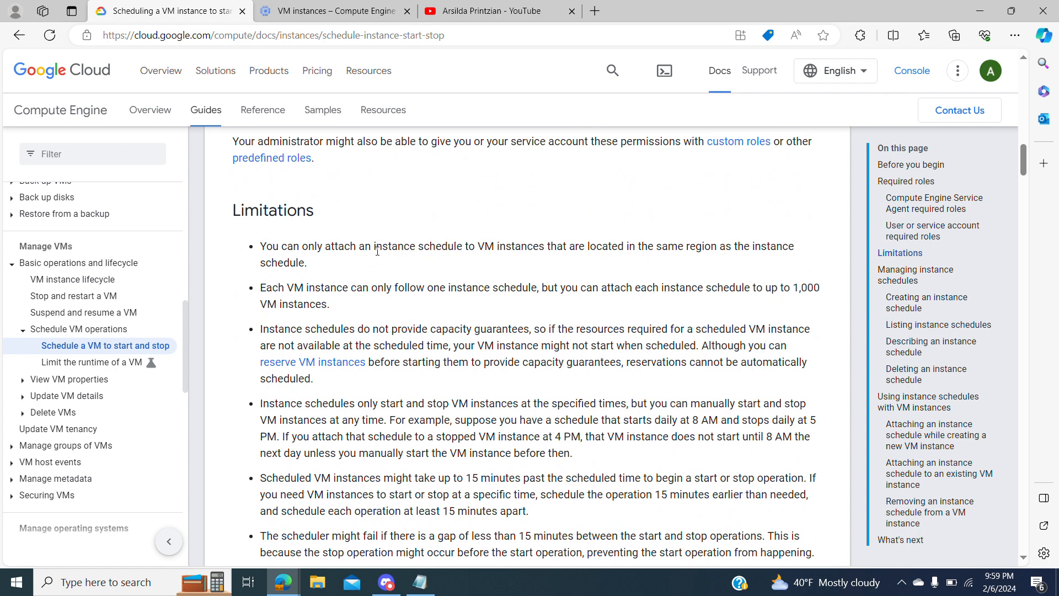
Step: Read the Limitations section on regions, the 15-minute timing rules and editing of instance schedules
drag(377, 251, 485, 251)
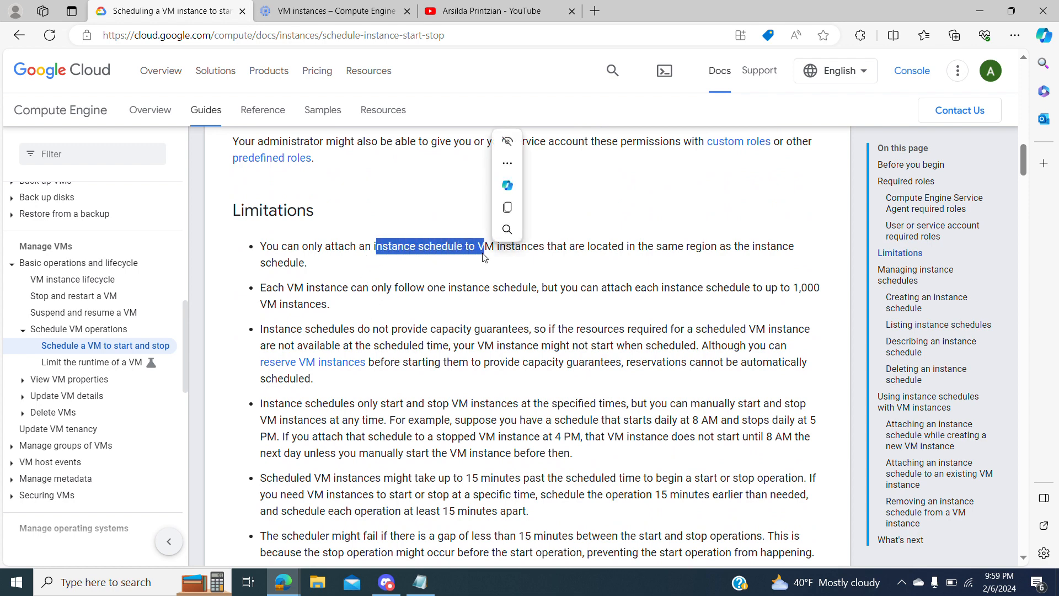
click(517, 267)
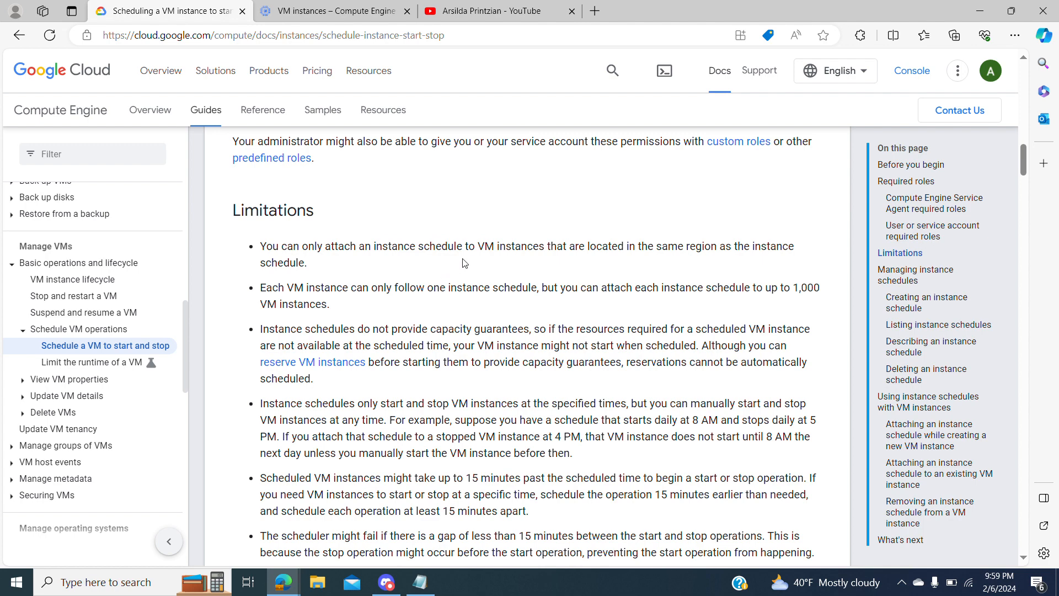
scroll(463, 263, down, 1)
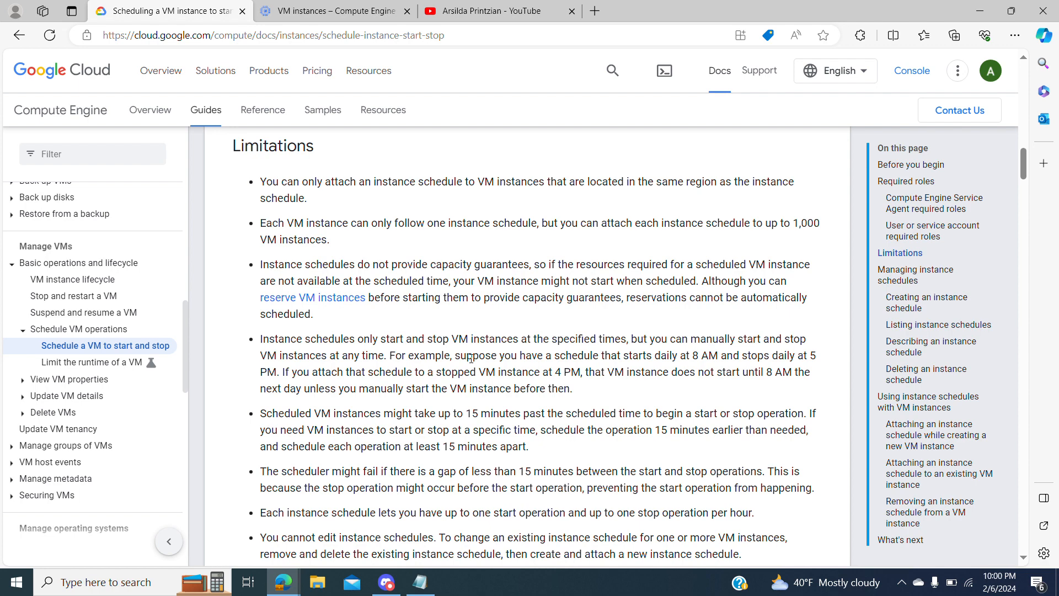
scroll(471, 358, down, 1)
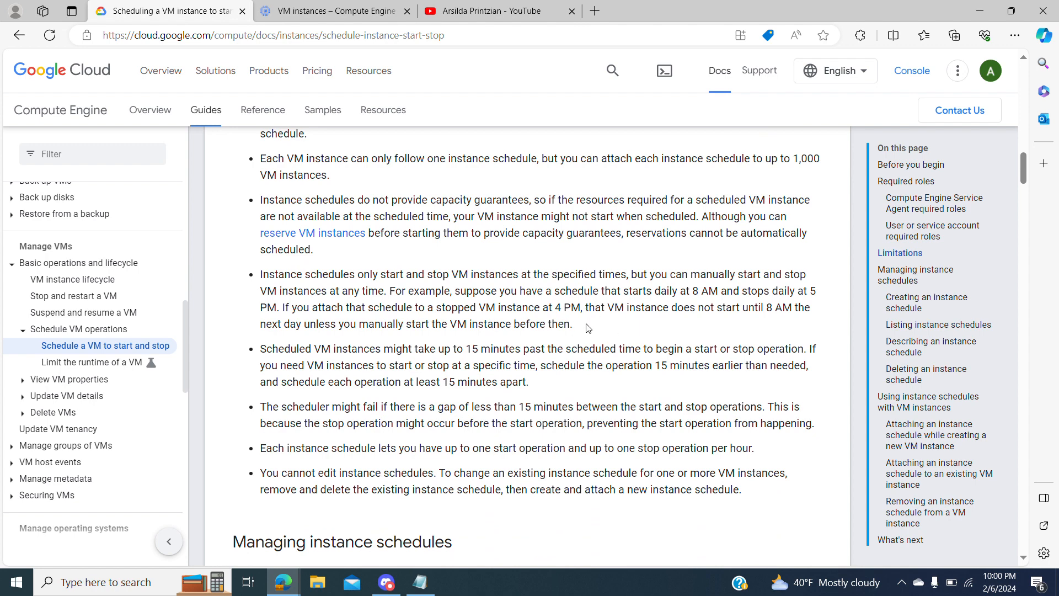
drag(672, 367, 608, 368)
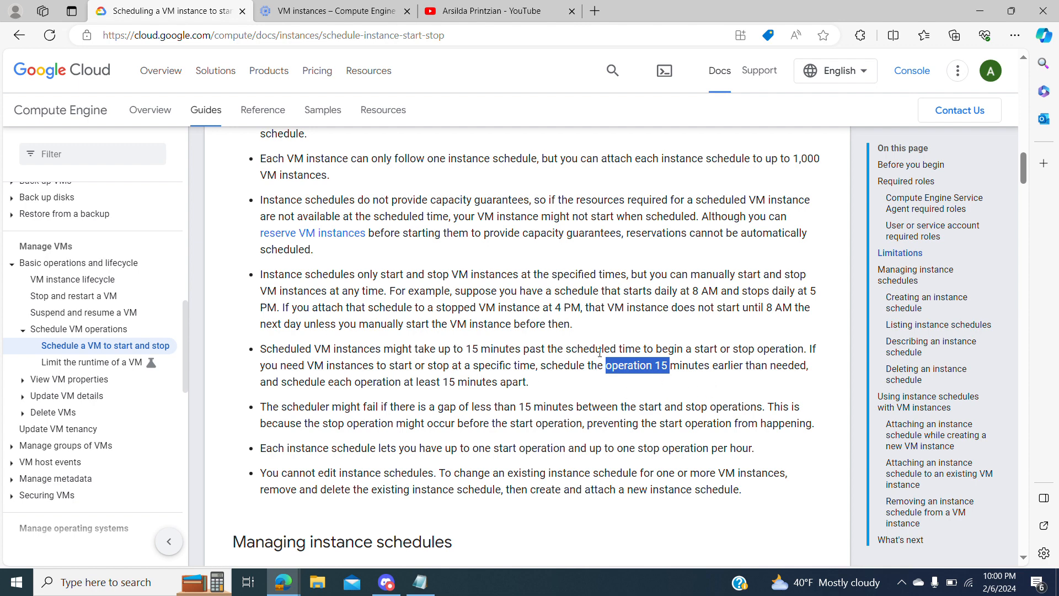
drag(455, 381, 505, 382)
click(691, 365)
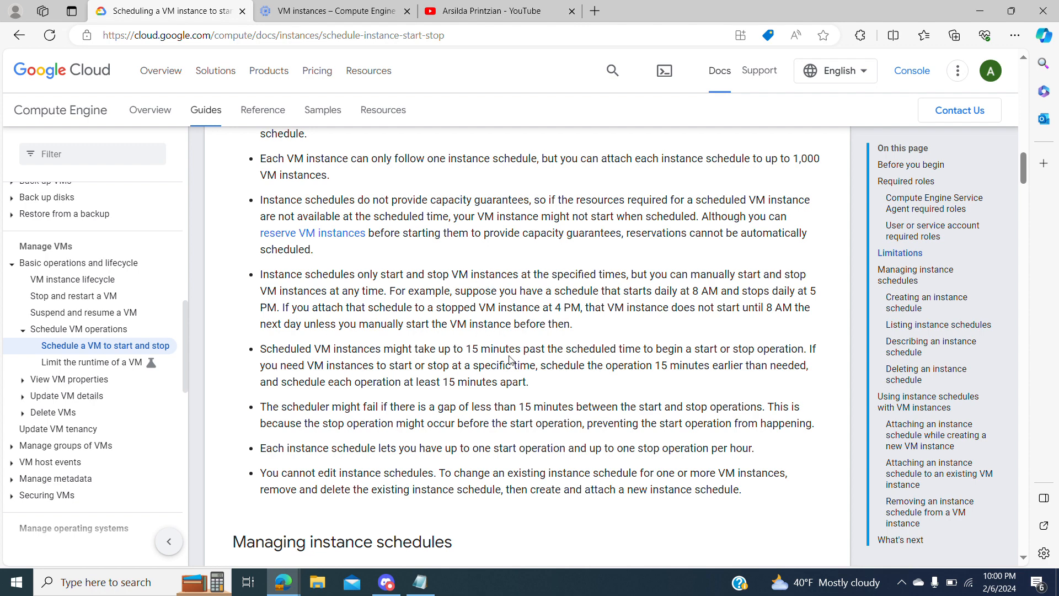
scroll(510, 360, down, 1)
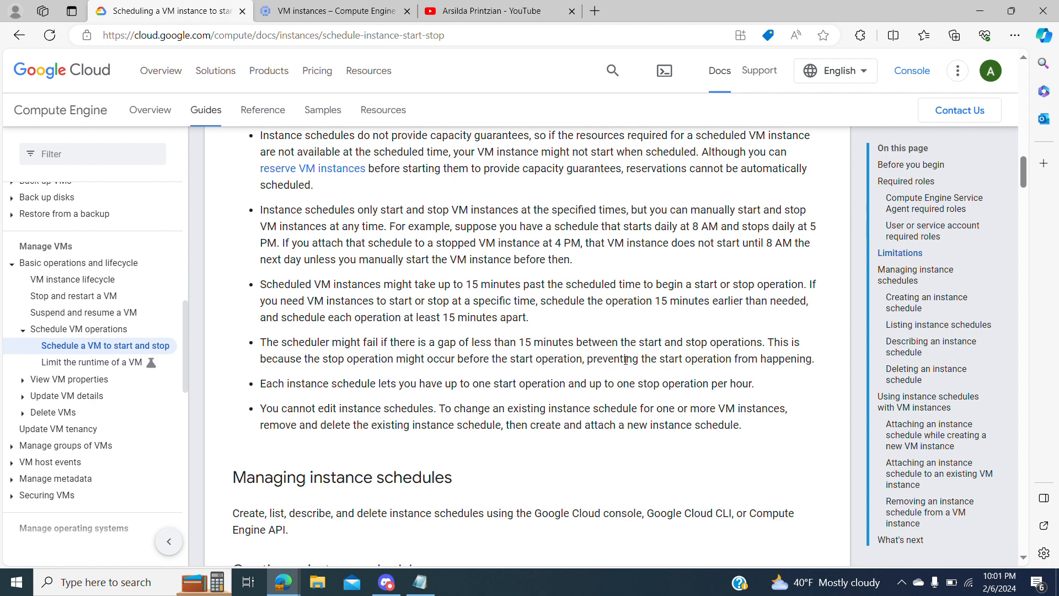
scroll(626, 359, up, 3)
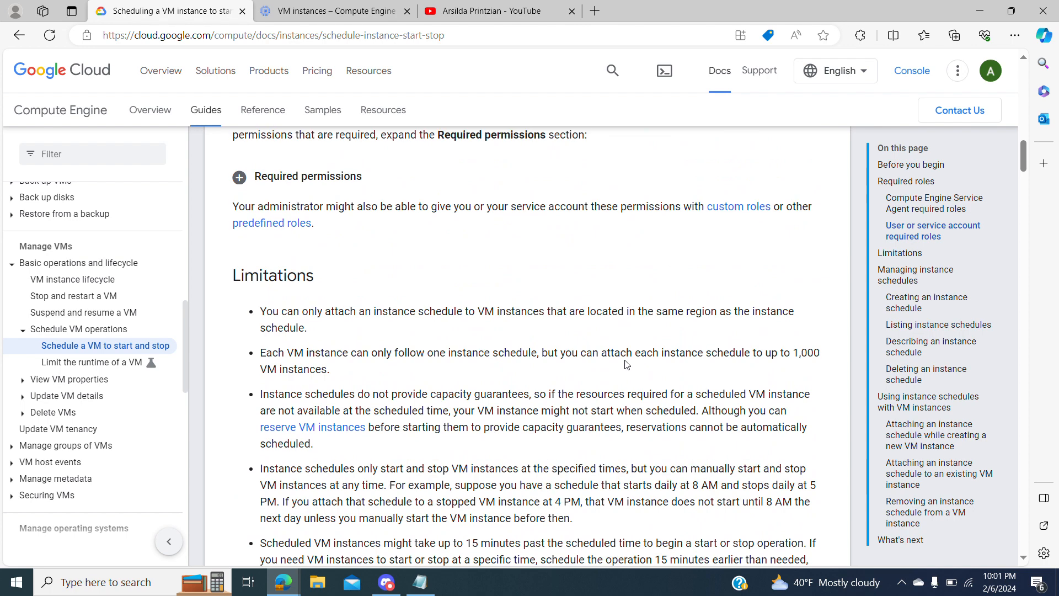
scroll(627, 364, down, 7)
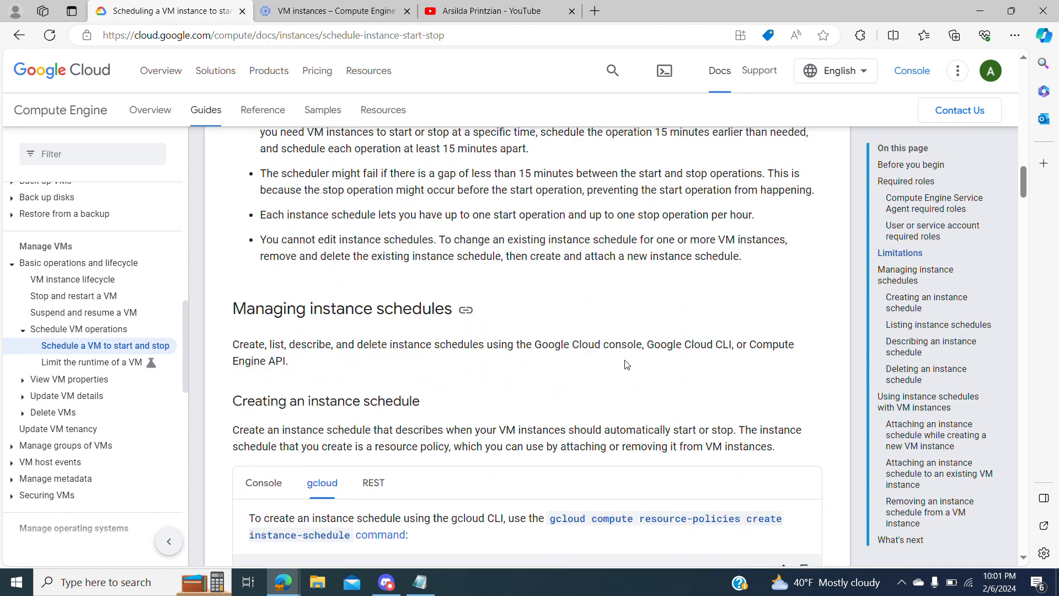
Step: Open the details of instance-1 in the Cloud console and find its service account under API and identity management
click(336, 10)
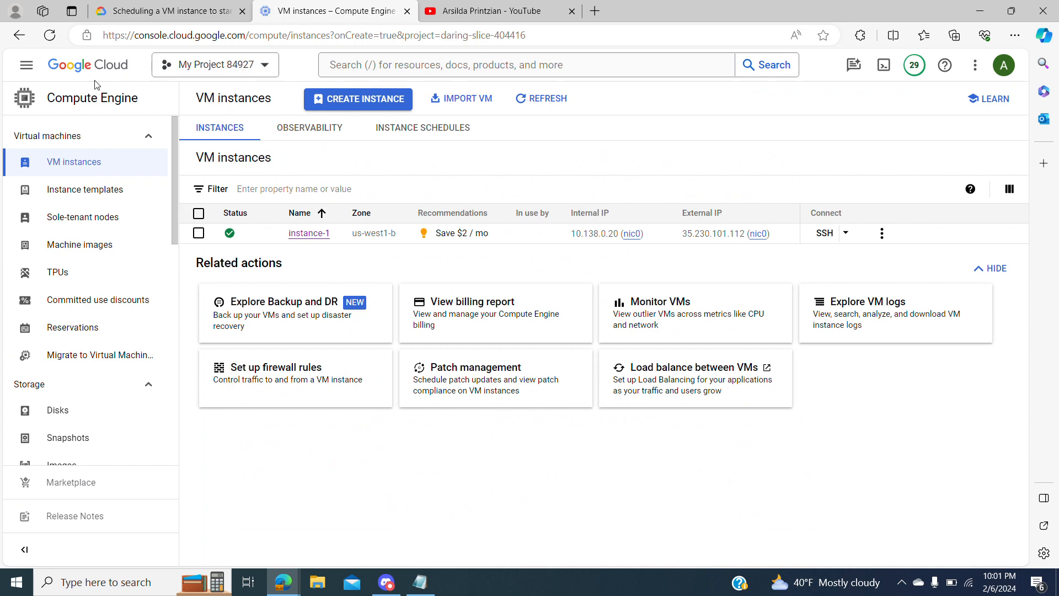
click(26, 65)
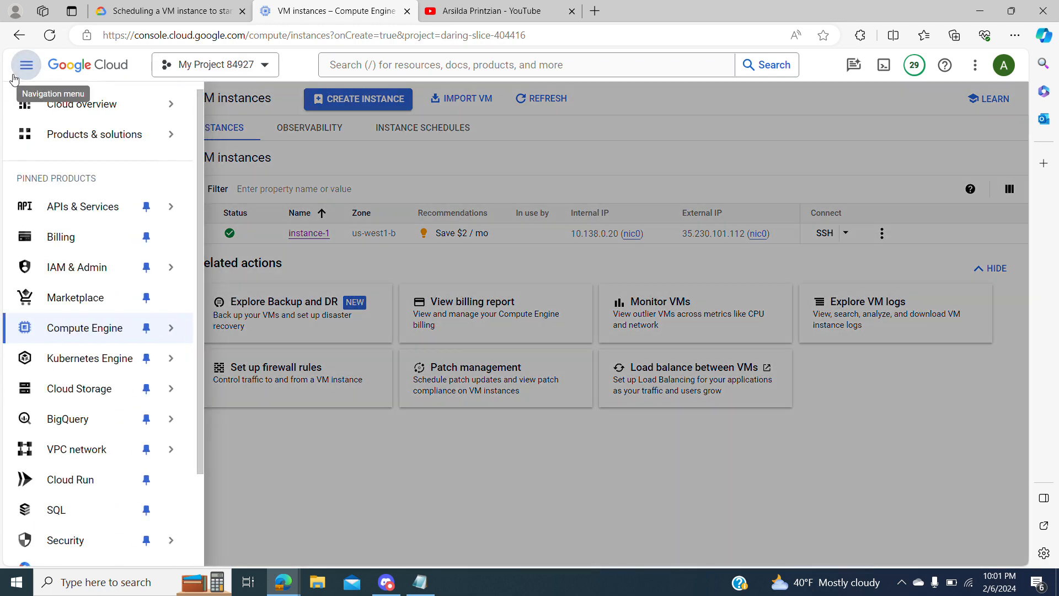
mouse_move(111, 328)
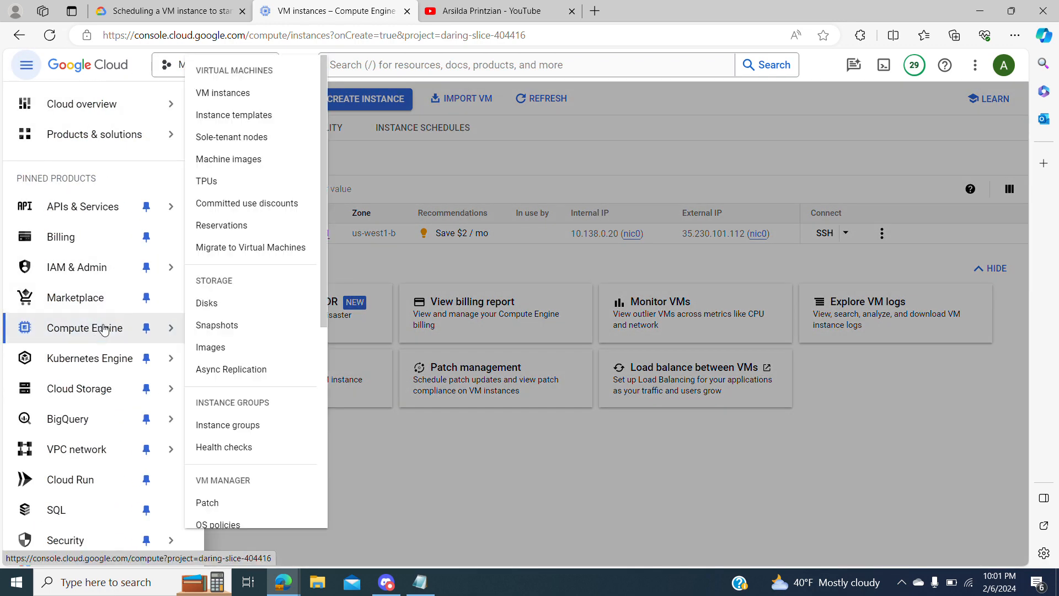
click(399, 263)
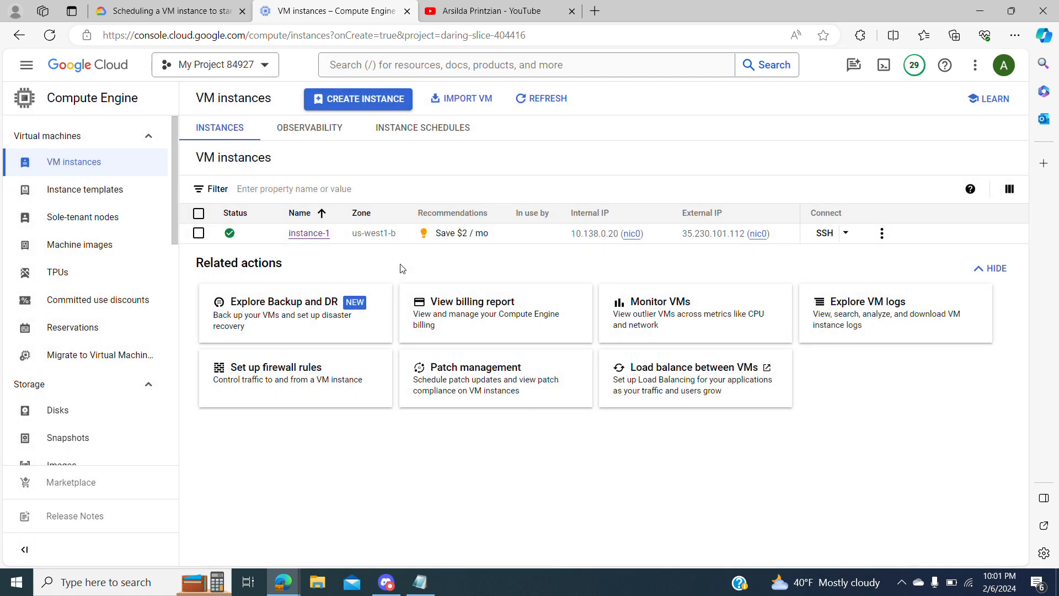
click(301, 239)
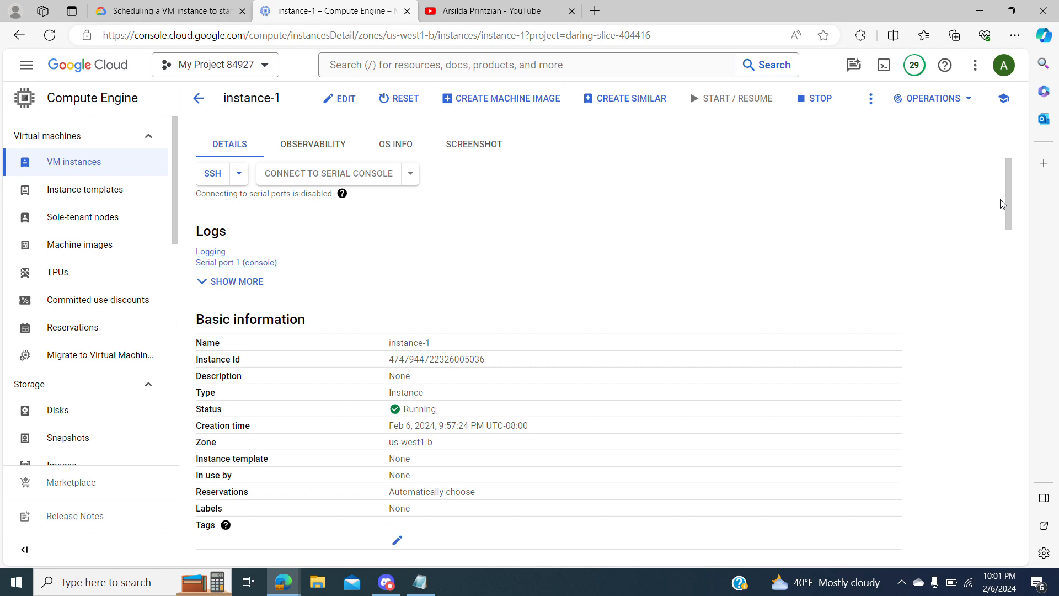
drag(1007, 203, 1012, 442)
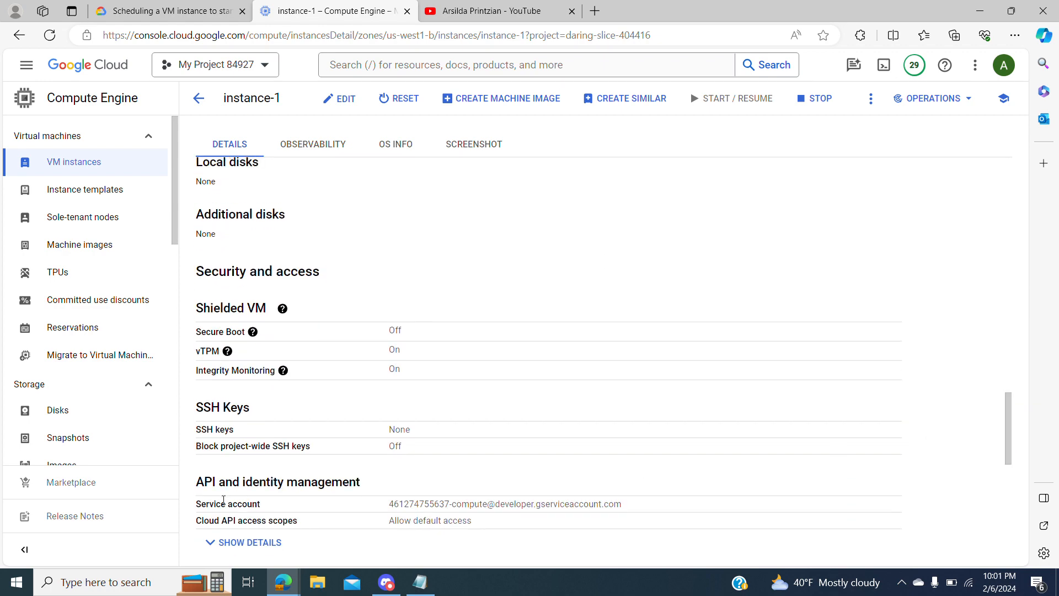
drag(392, 506, 628, 504)
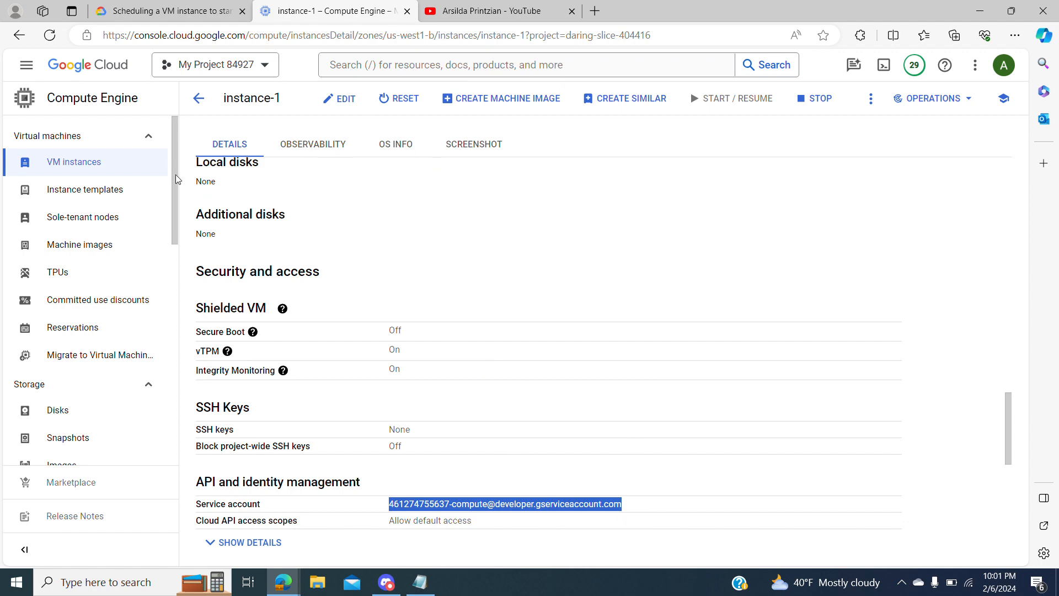
Step: Open the project's IAM permissions and include Google-provided role grants in the list of principals
click(23, 69)
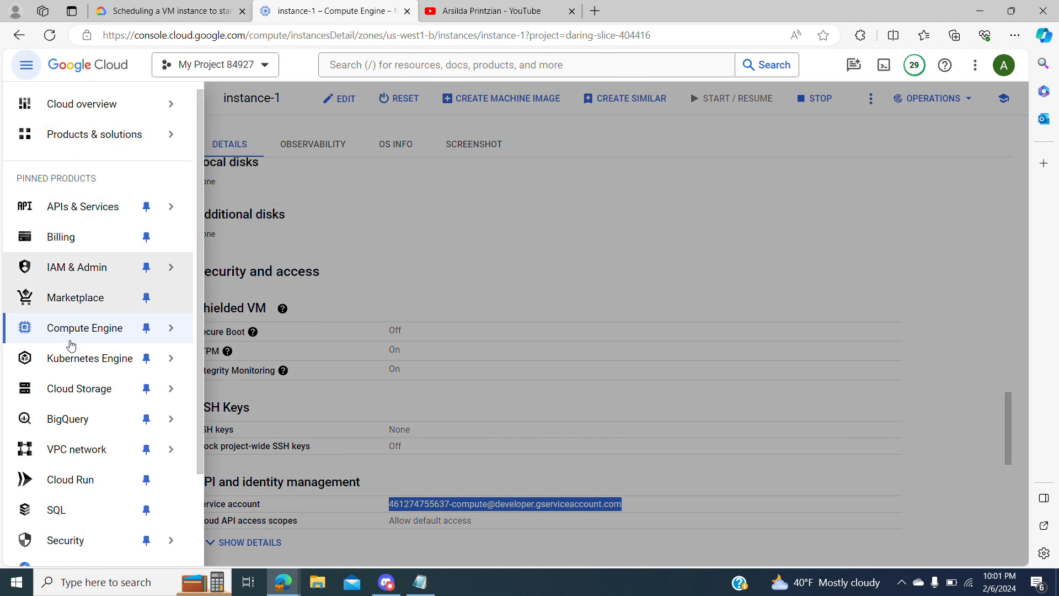
click(75, 268)
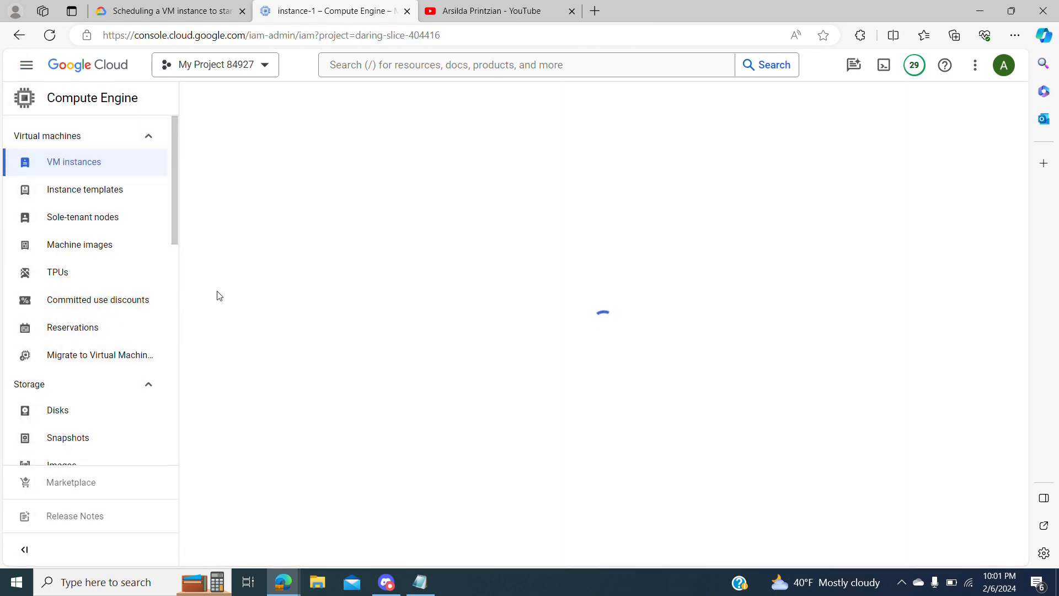
click(26, 65)
mouse_move(105, 268)
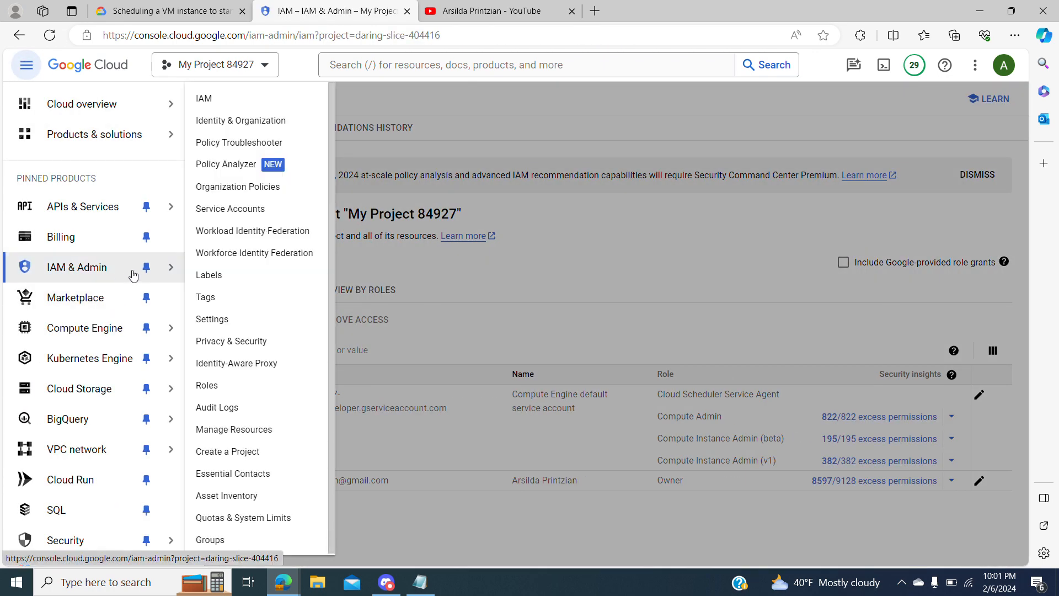
click(488, 328)
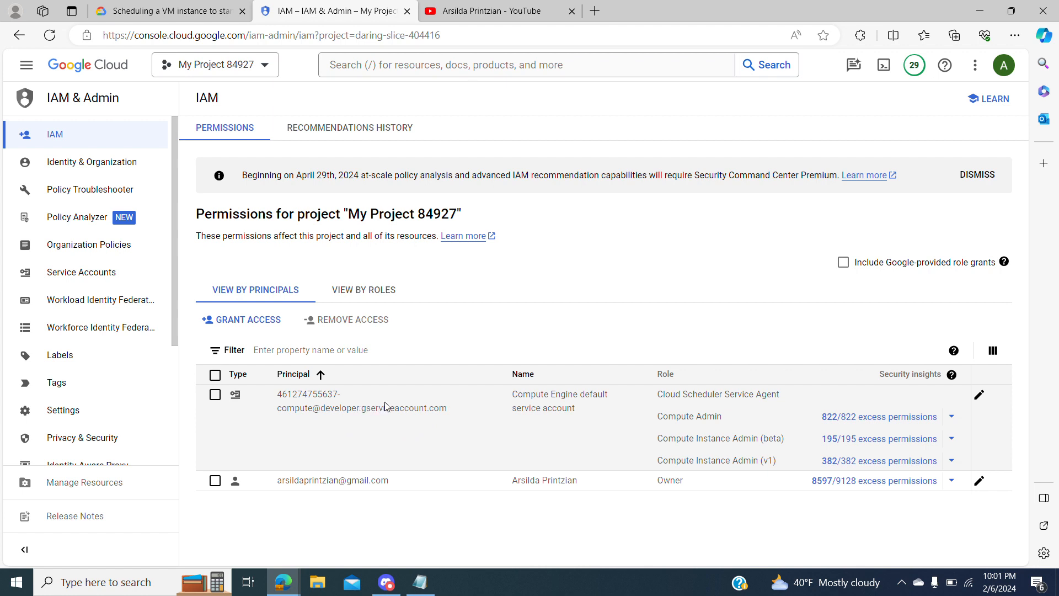
click(841, 264)
click(837, 267)
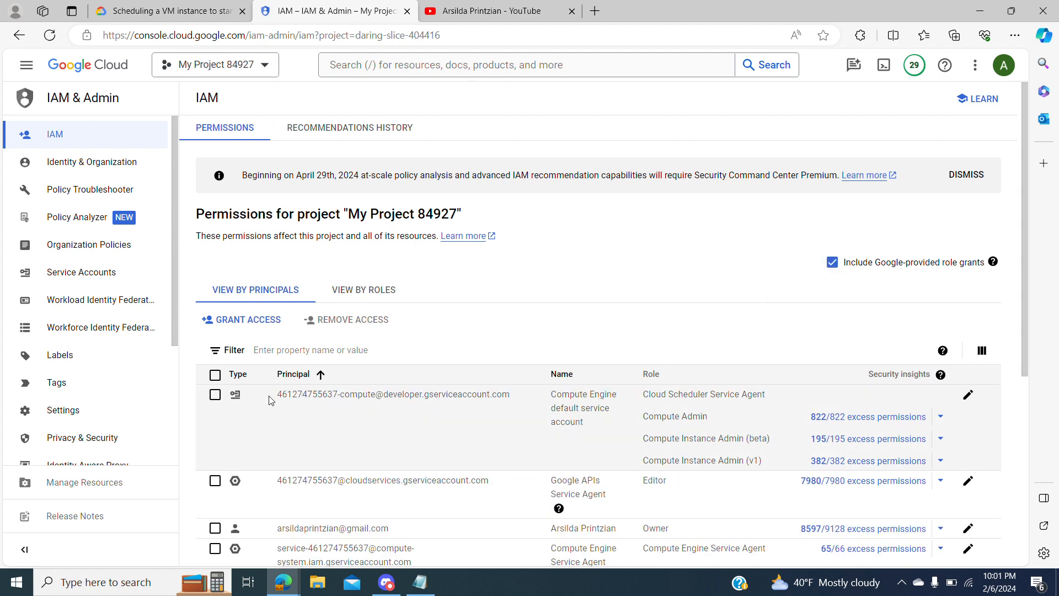
Step: Check the Compute Instance Admin (beta) and (v1) roles of the Compute Engine default service account
drag(271, 401, 513, 394)
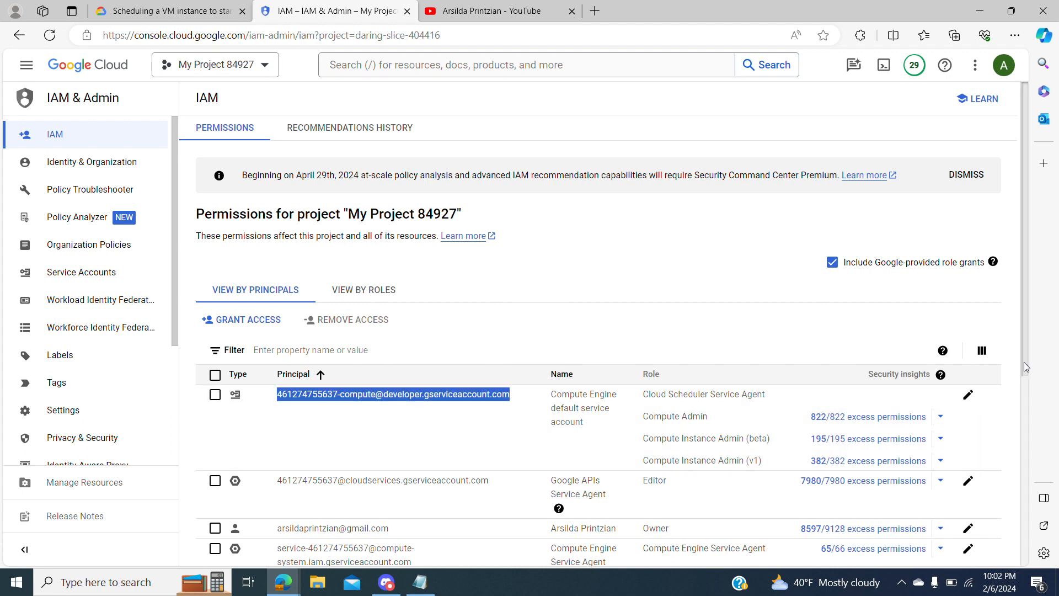
drag(1024, 364, 1025, 387)
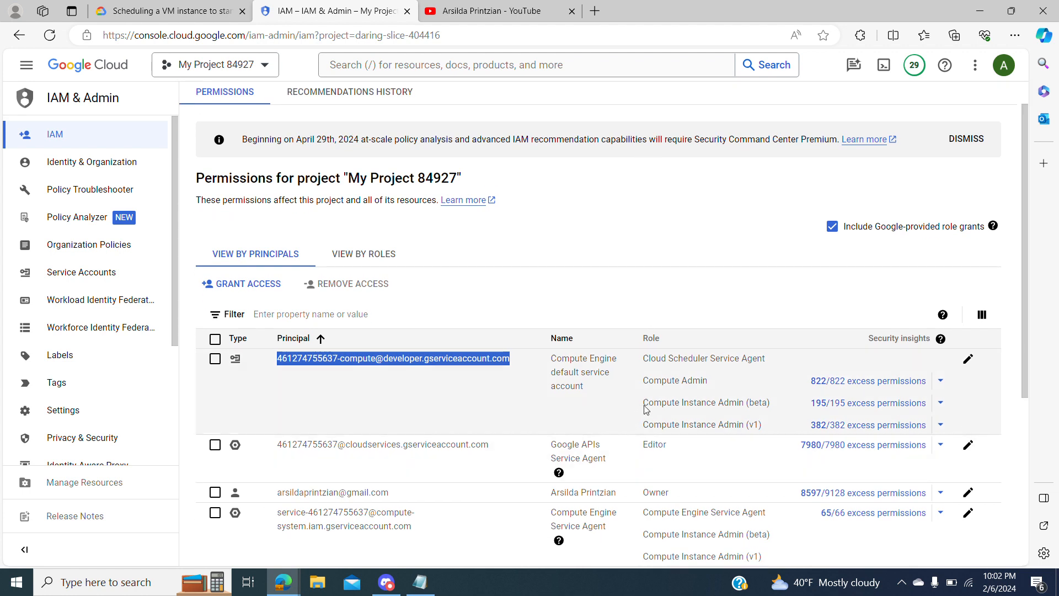
click(646, 408)
drag(644, 408, 769, 423)
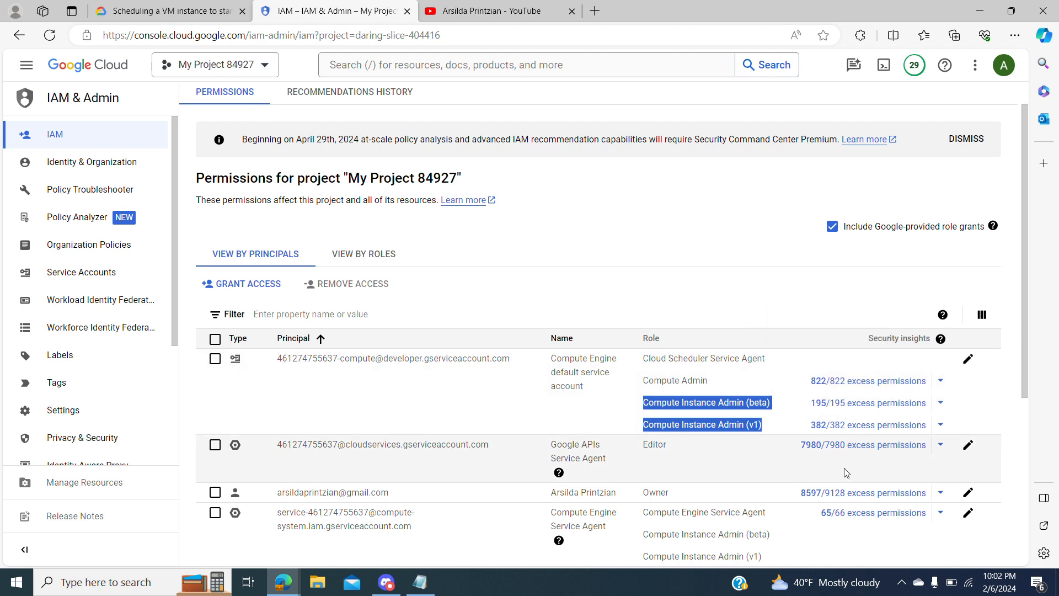
Step: Try to add another role to the Compute Engine default service account, filtering the roles by "compute inst", and cancel the edit
click(968, 364)
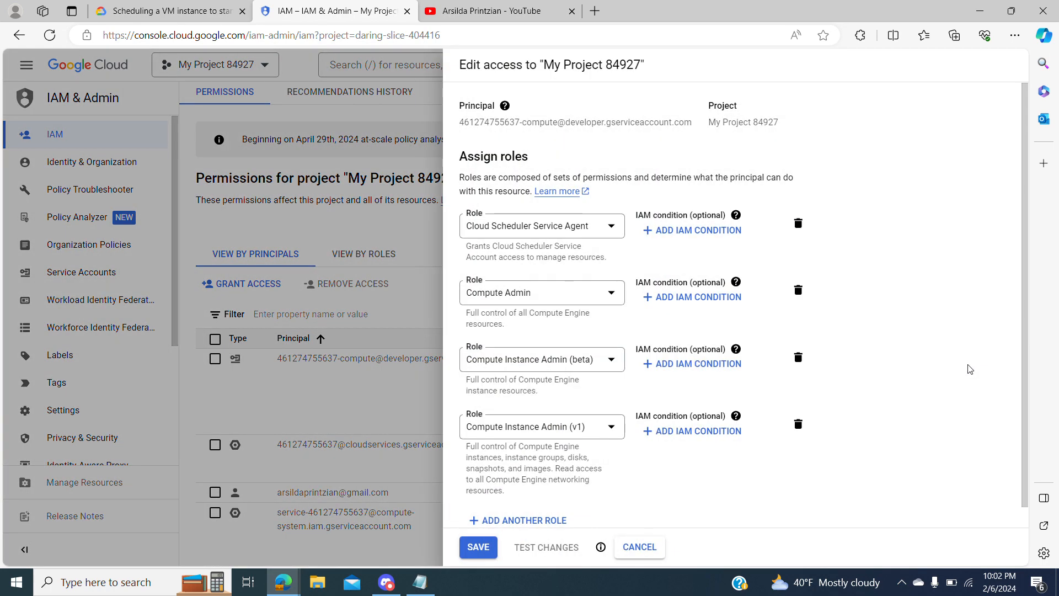
click(475, 518)
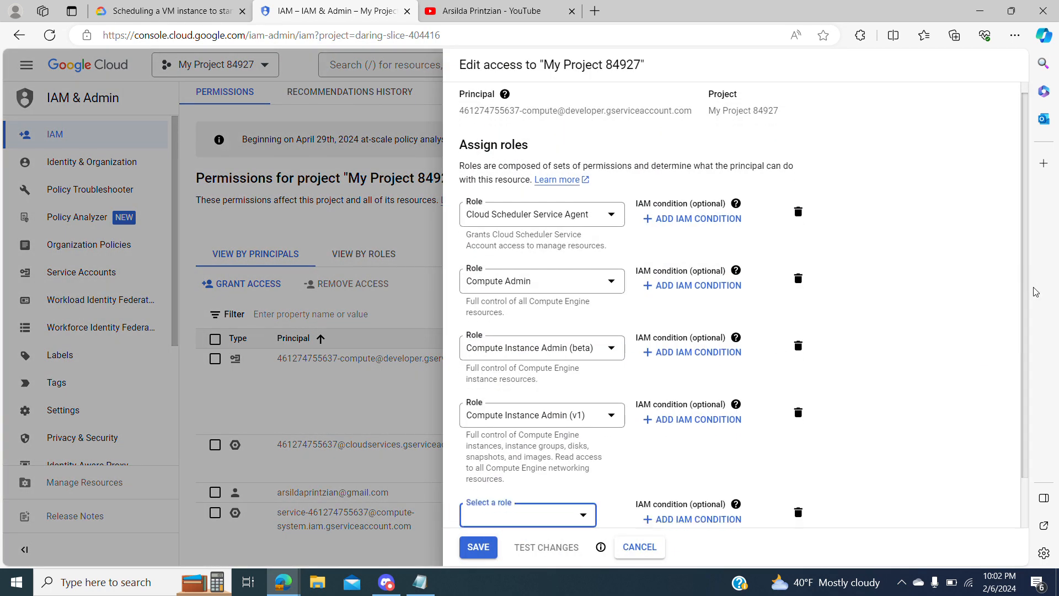
scroll(1022, 270, down, 2)
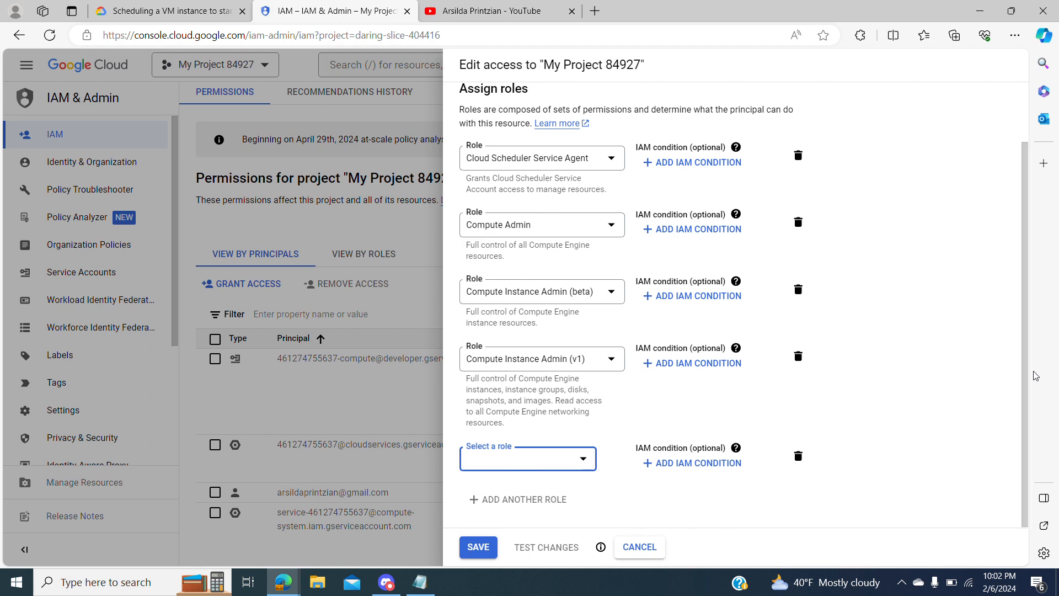
click(533, 466)
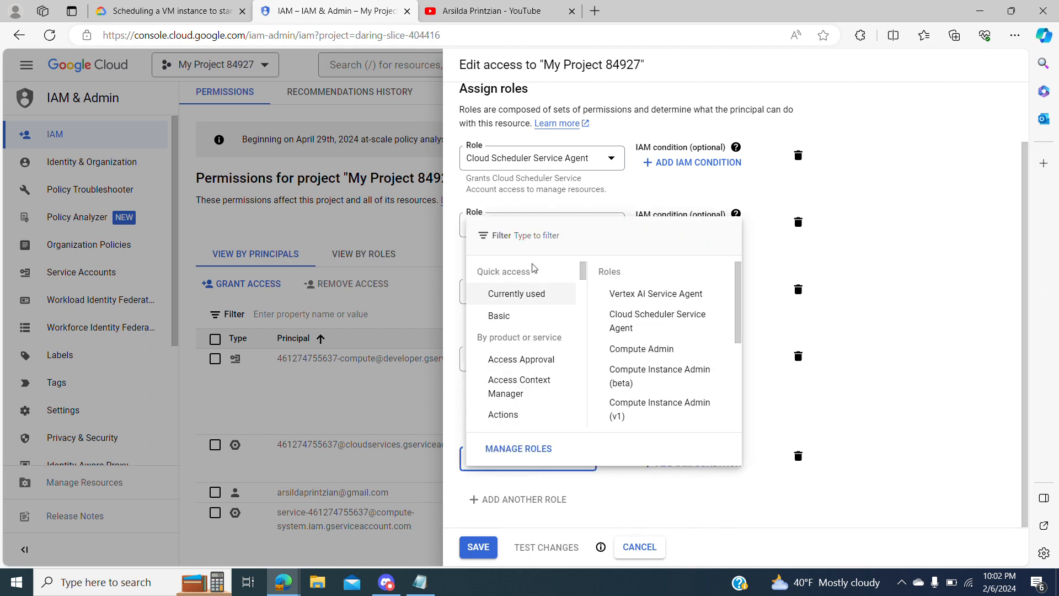
text(compu)
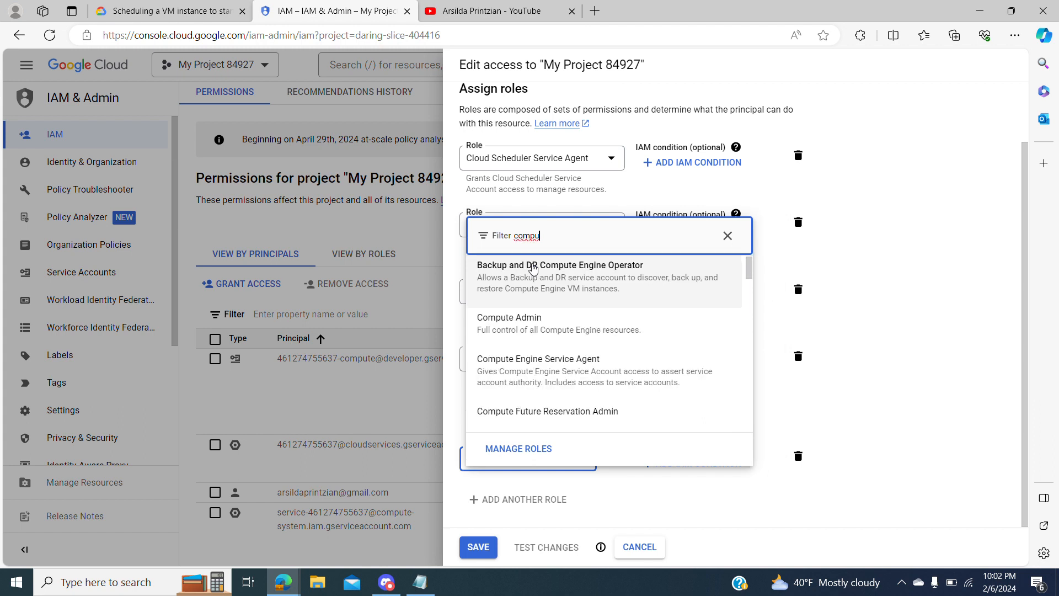
text(teinst)
key(BackSpace)
key(BackSpace)
key(BackSpace)
key(BackSpace)
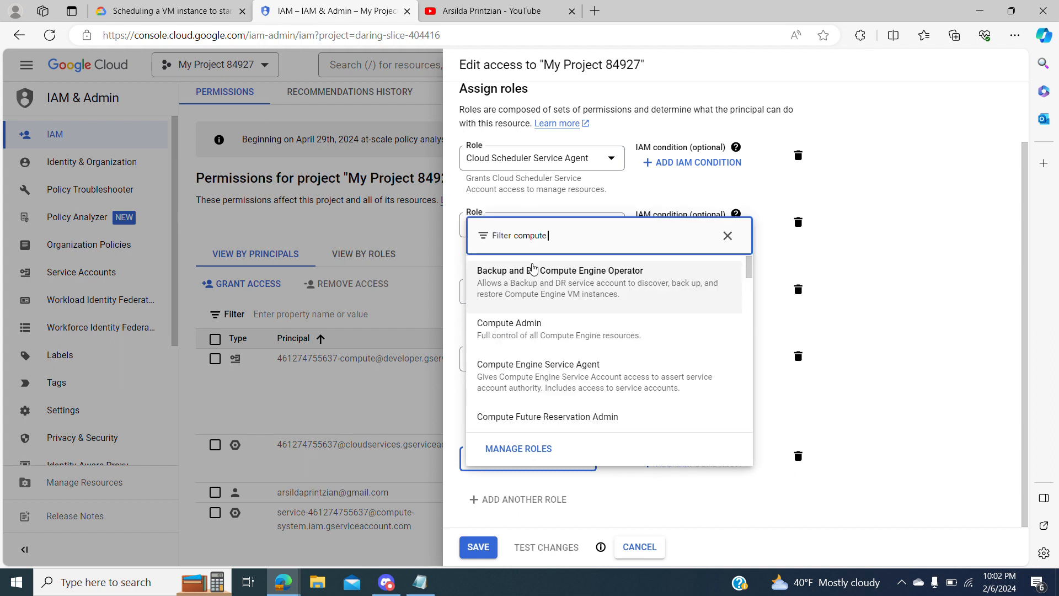
text(inst)
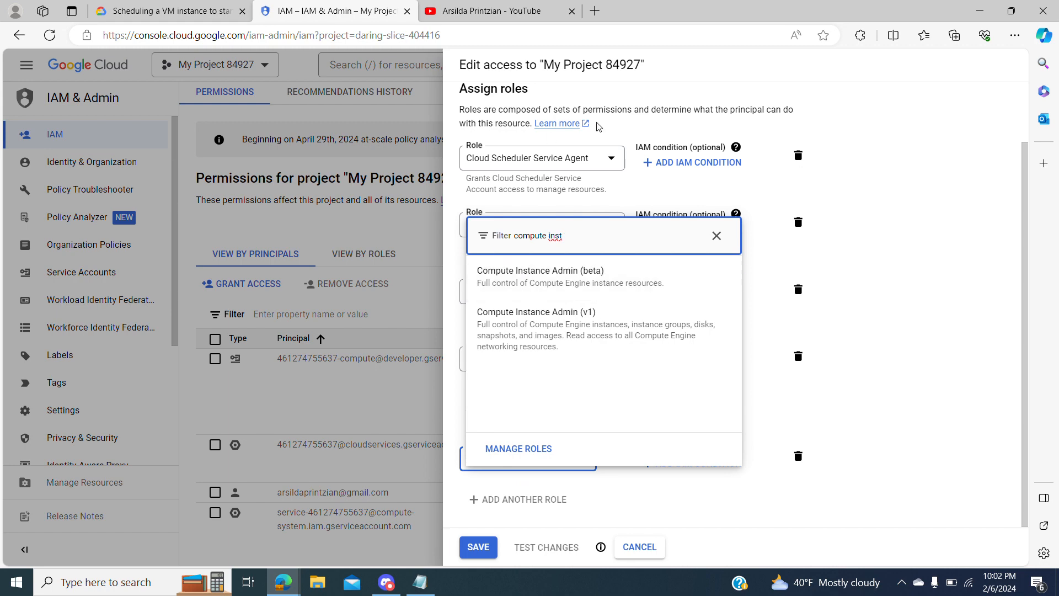
click(807, 252)
click(648, 555)
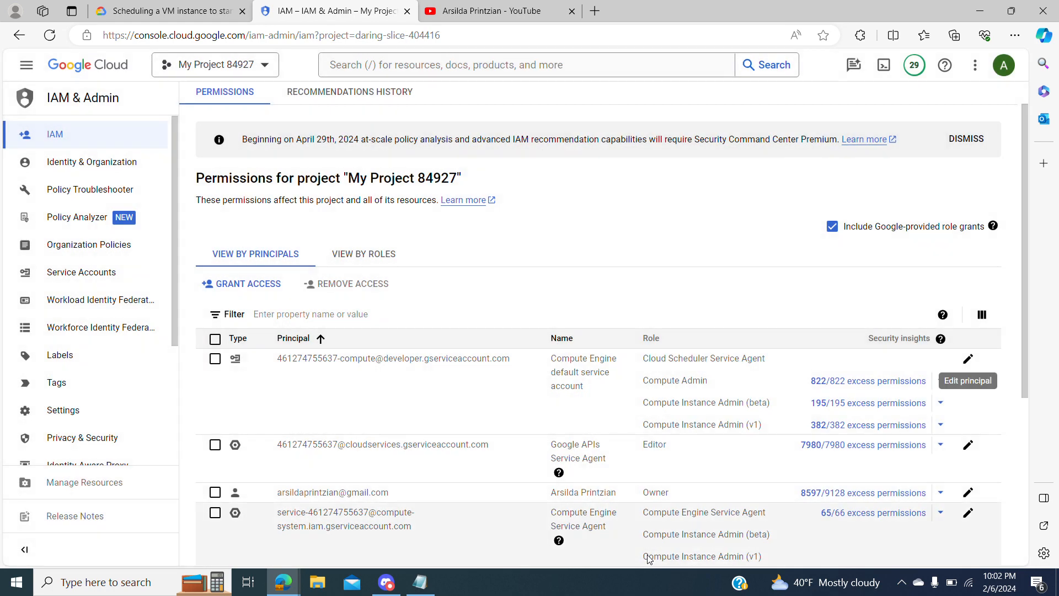
Step: Open the list of instance schedules for the Compute Engine VM instances
click(24, 72)
mouse_move(75, 269)
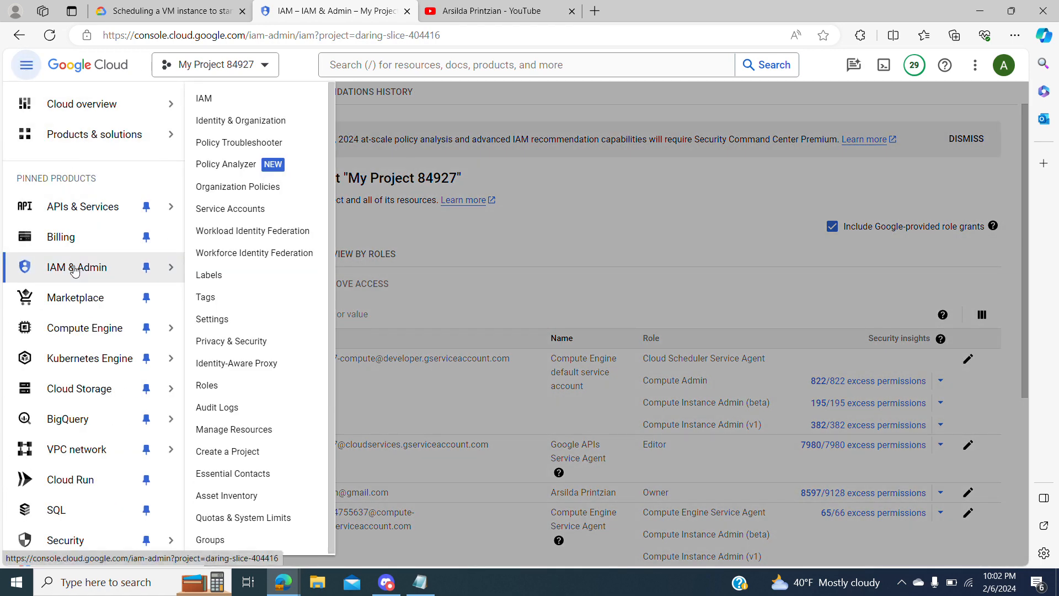
mouse_move(83, 353)
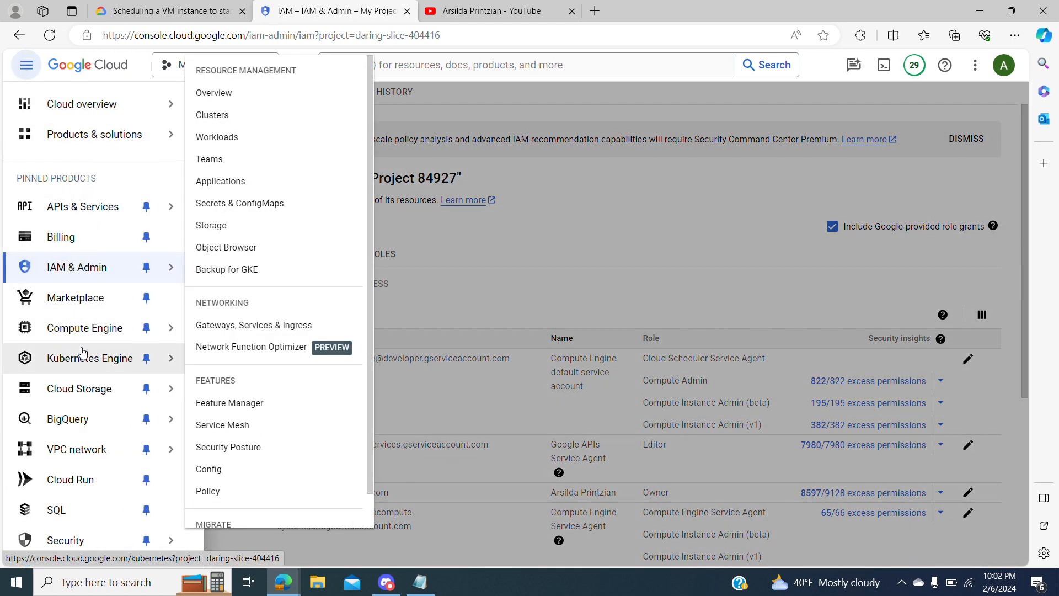
click(223, 95)
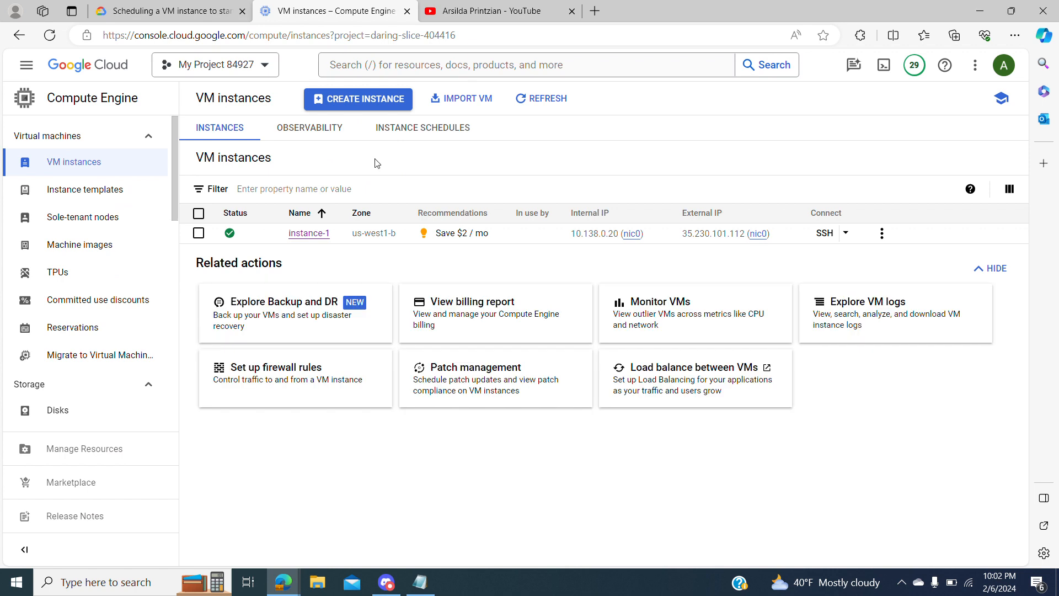
click(396, 130)
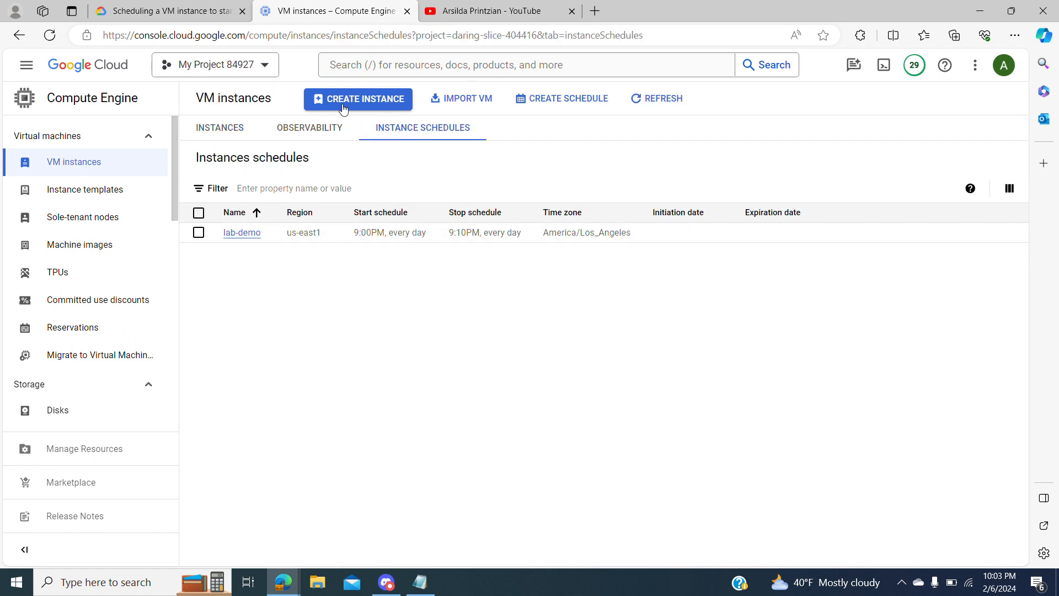
click(381, 98)
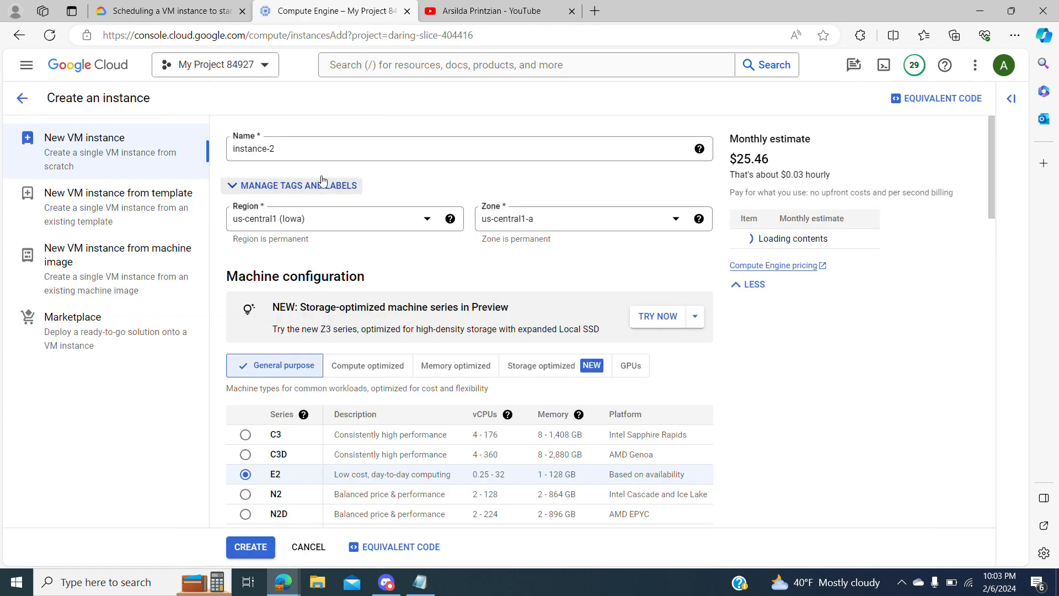
click(15, 35)
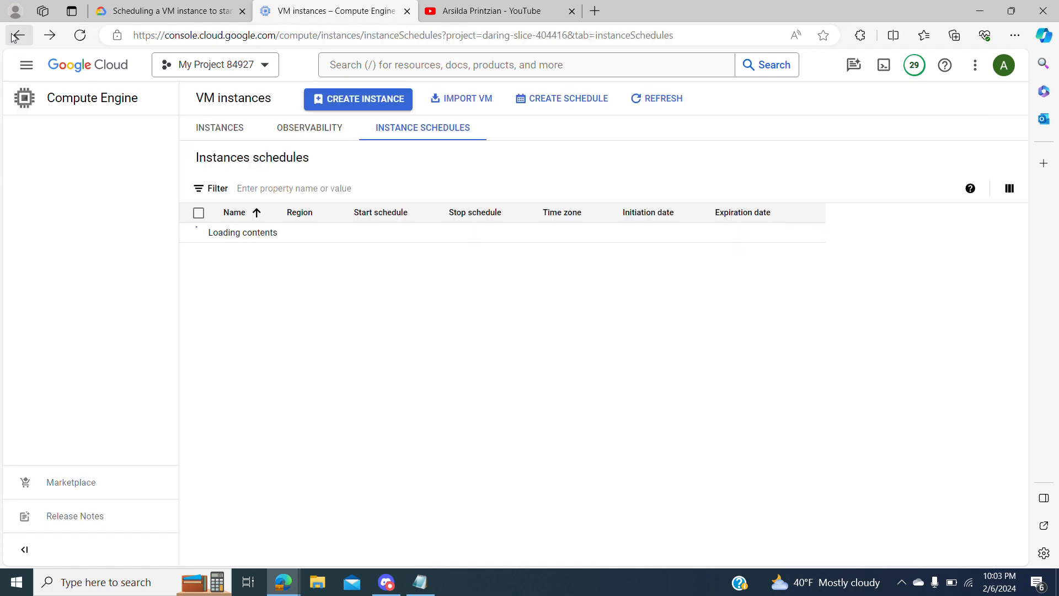
Step: Begin a new instance schedule named demo-lab-2 with the description "This a demostration"
click(551, 97)
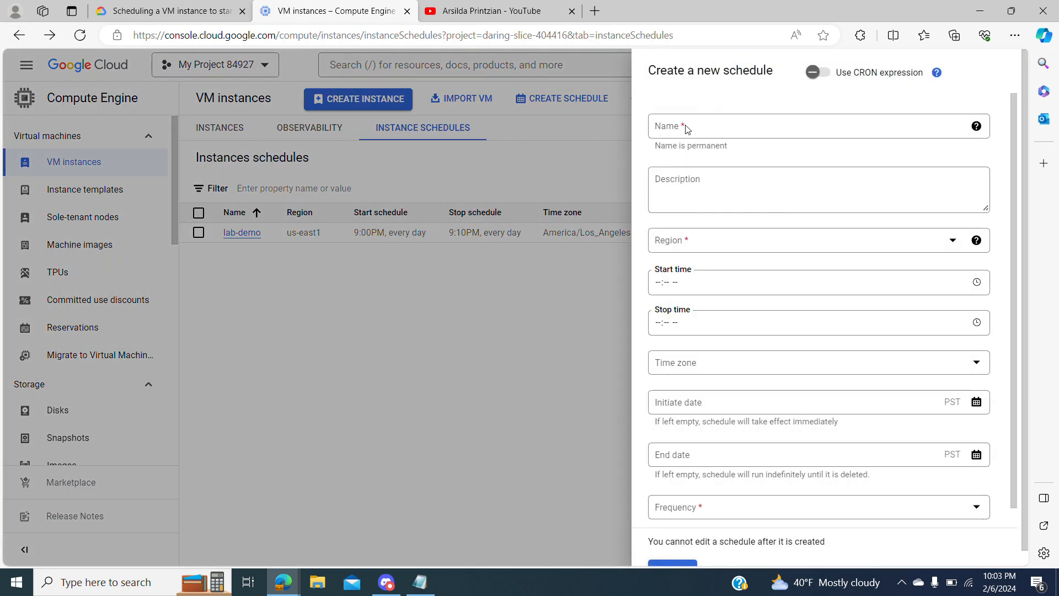
click(686, 127)
text(demo-lab-2)
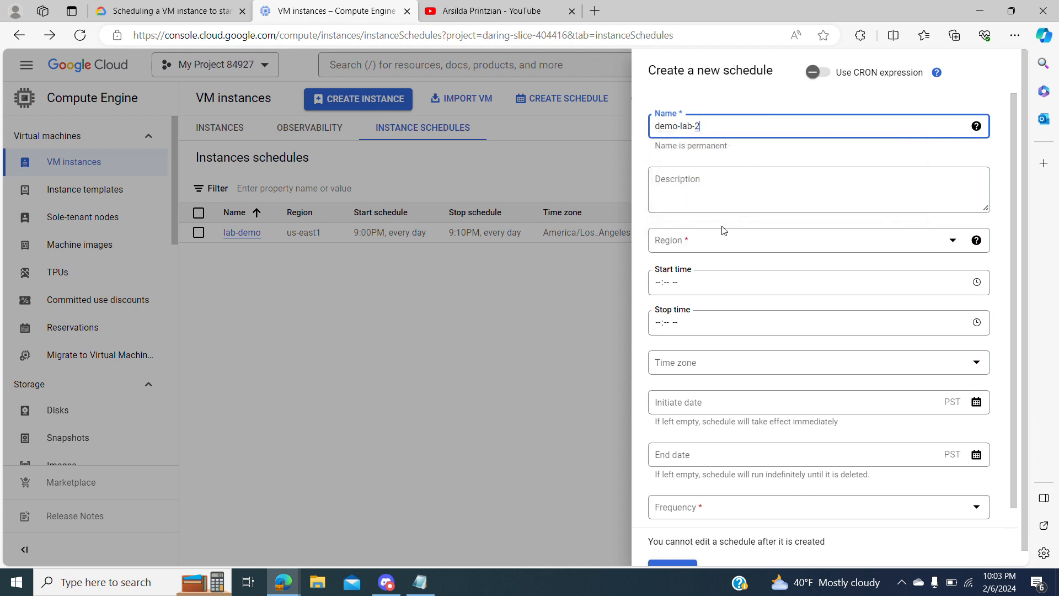
click(704, 196)
text(This )
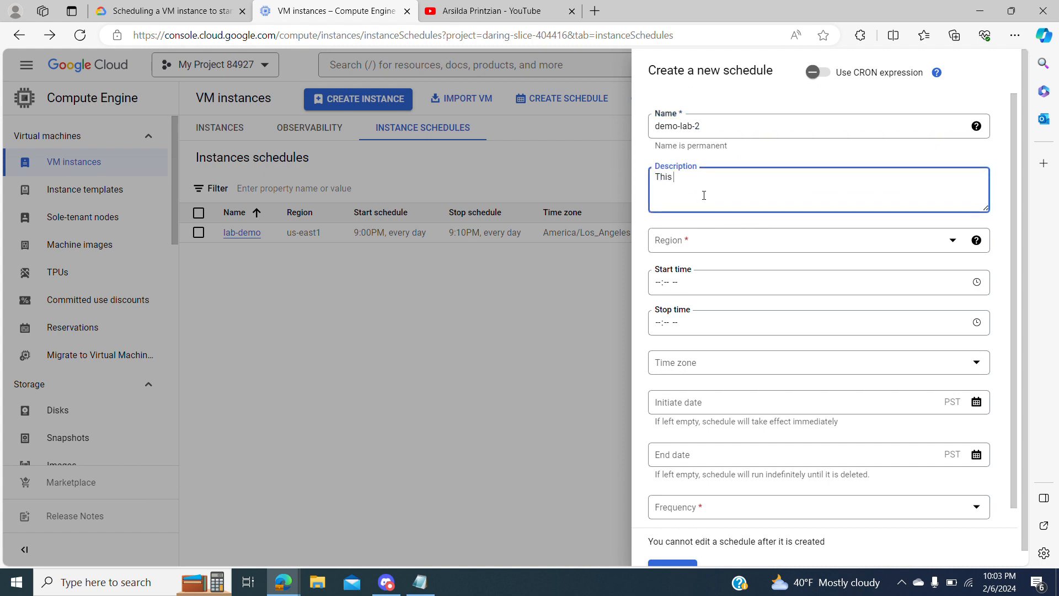
text(a demossssssssssss)
key(BackSpace)
key(BackSpace)
key(BackSpace)
key(BackSpace)
key(BackSpace)
key(BackSpace)
key(BackSpace)
key(BackSpace)
key(BackSpace)
key(BackSpace)
key(BackSpace)
text(tration)
Step: Set the schedule's region to us-west1 (Oregon)
click(678, 251)
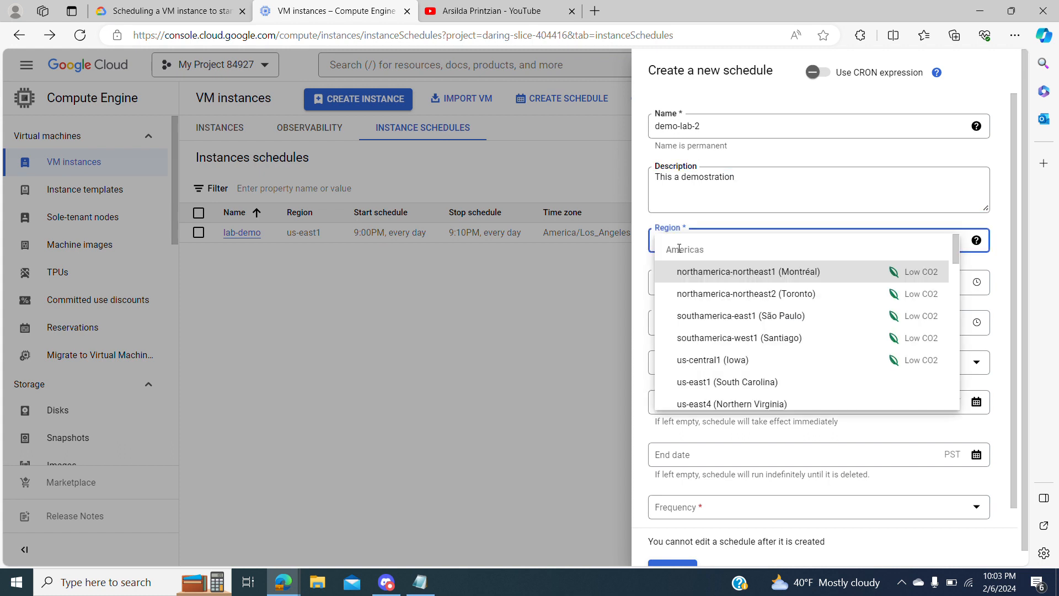
text(us)
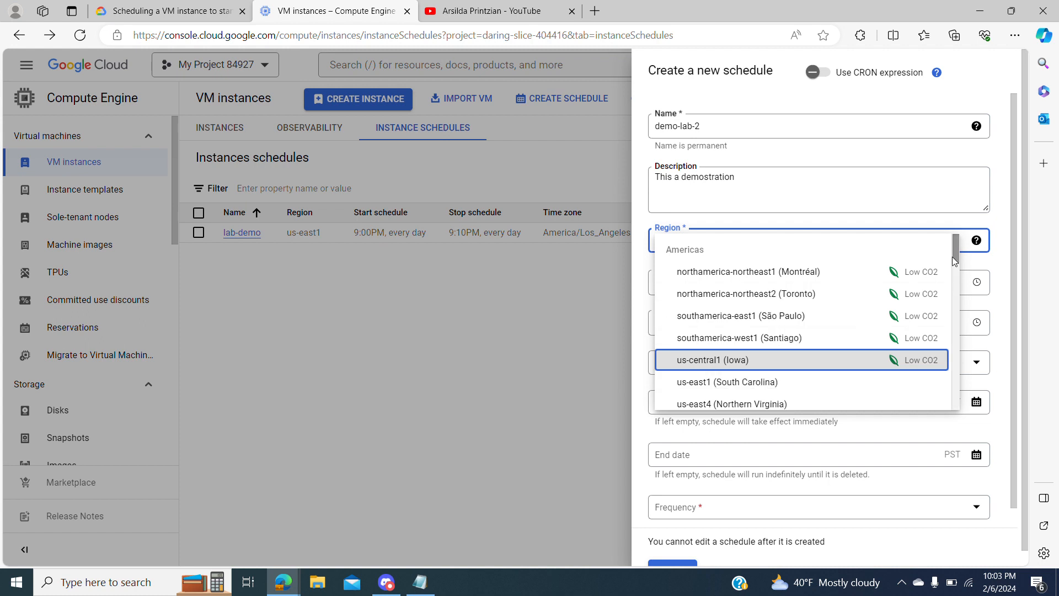
drag(952, 257, 959, 274)
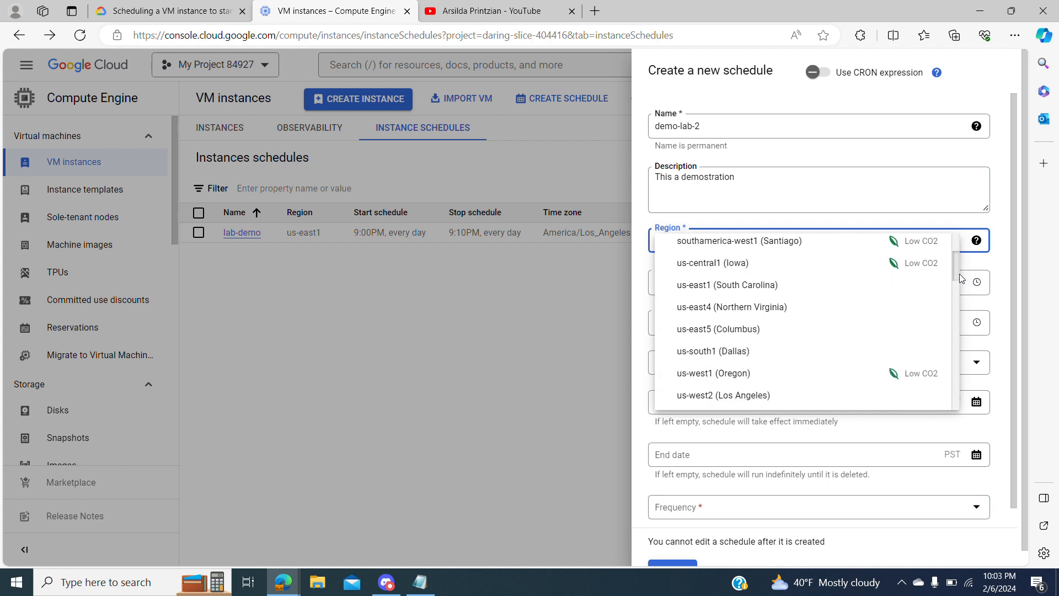
click(886, 370)
Step: Set the schedule's start time to 08:00 AM and its stop time to 06:00 PM
click(661, 287)
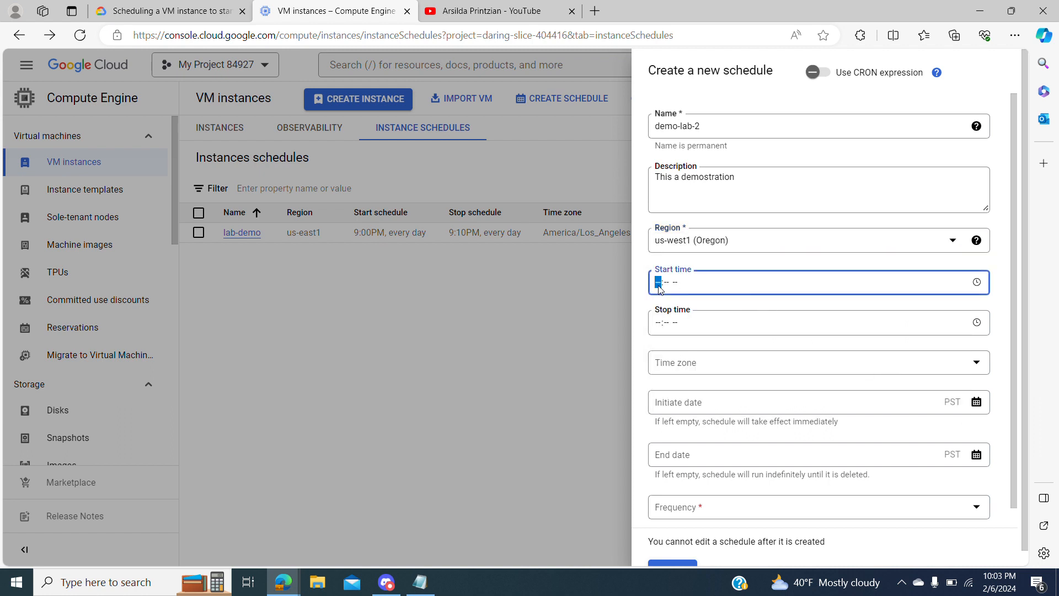
text(0800a)
click(661, 323)
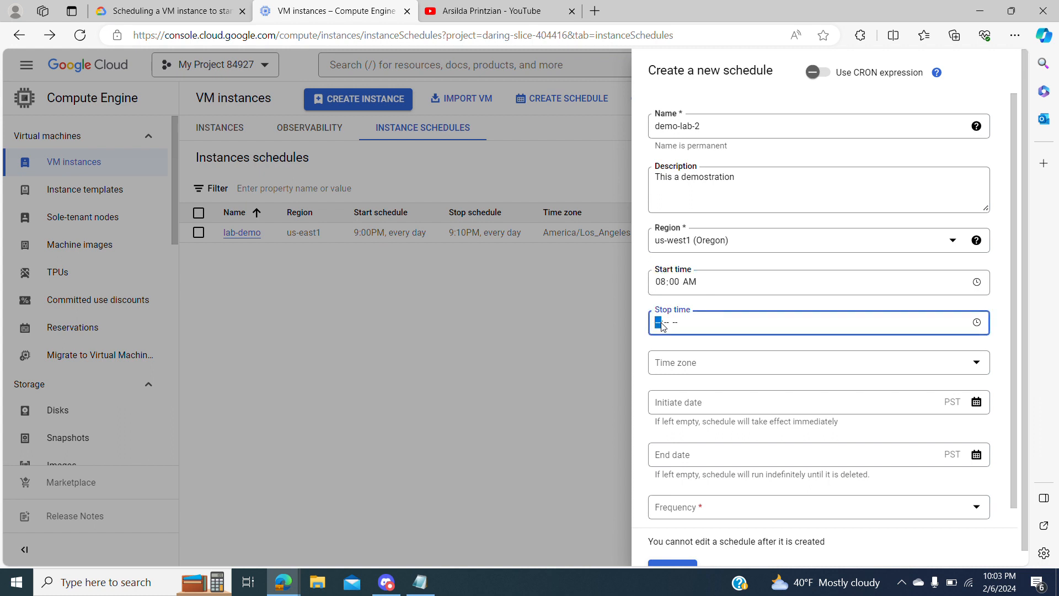
text(0600p)
Step: Set the schedule's time zone to Pacific Standard Time (PST), Los Angeles, in the United States
click(684, 362)
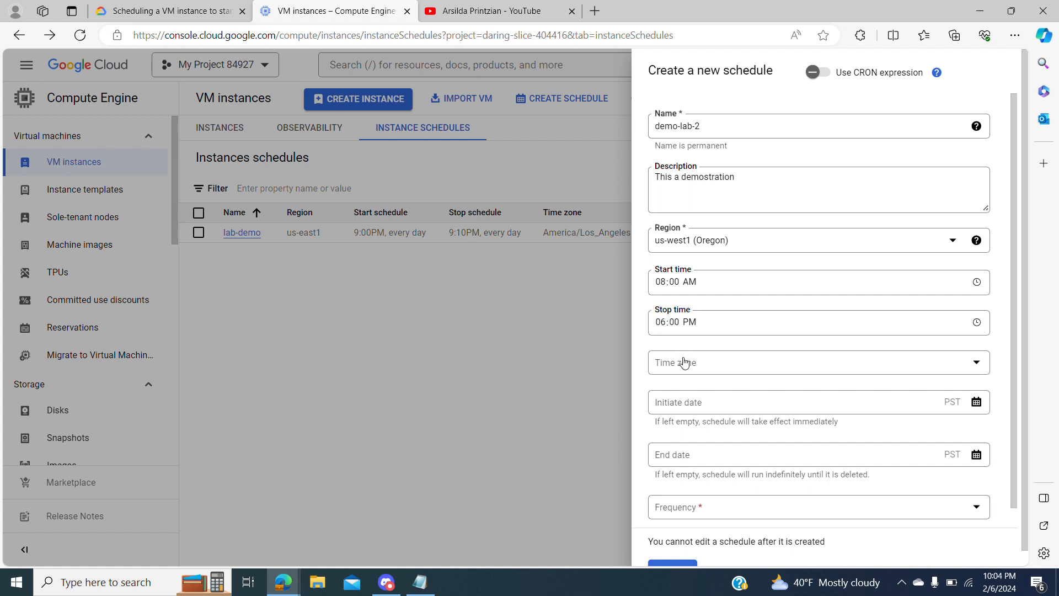
text(u)
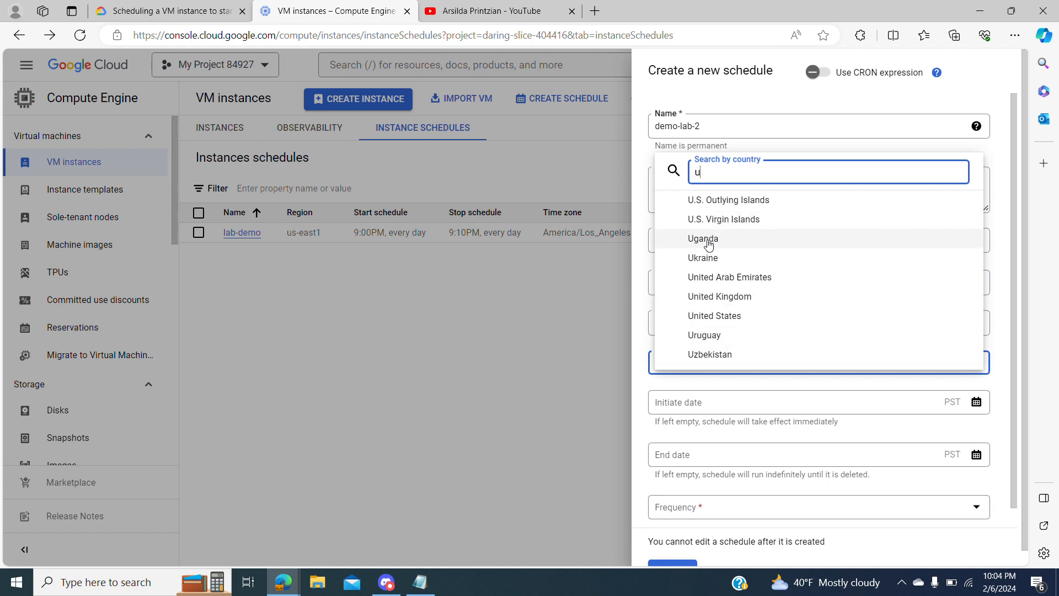
click(710, 316)
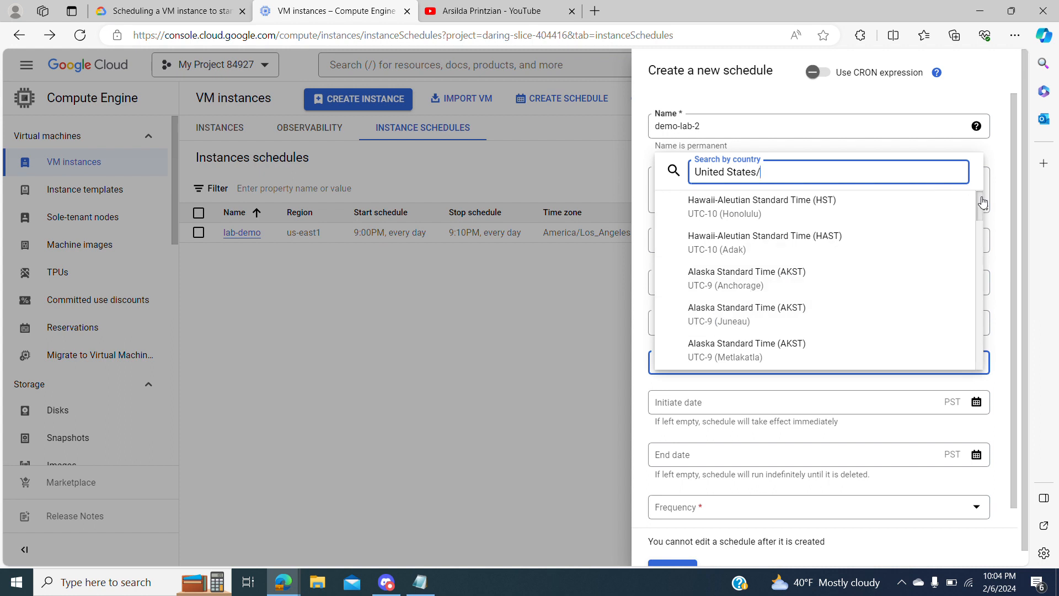
drag(981, 202, 984, 237)
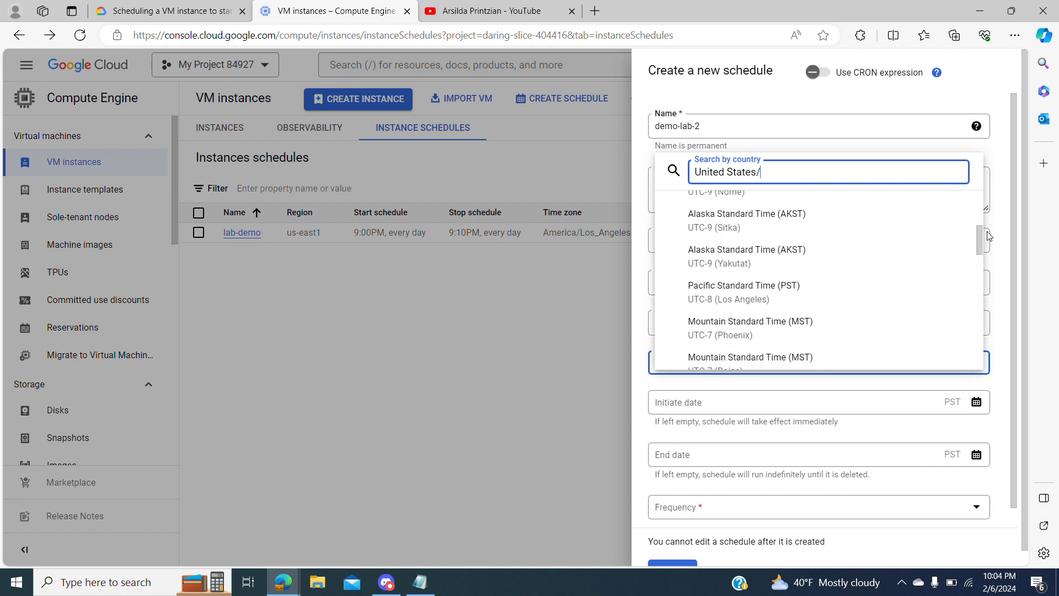
click(779, 285)
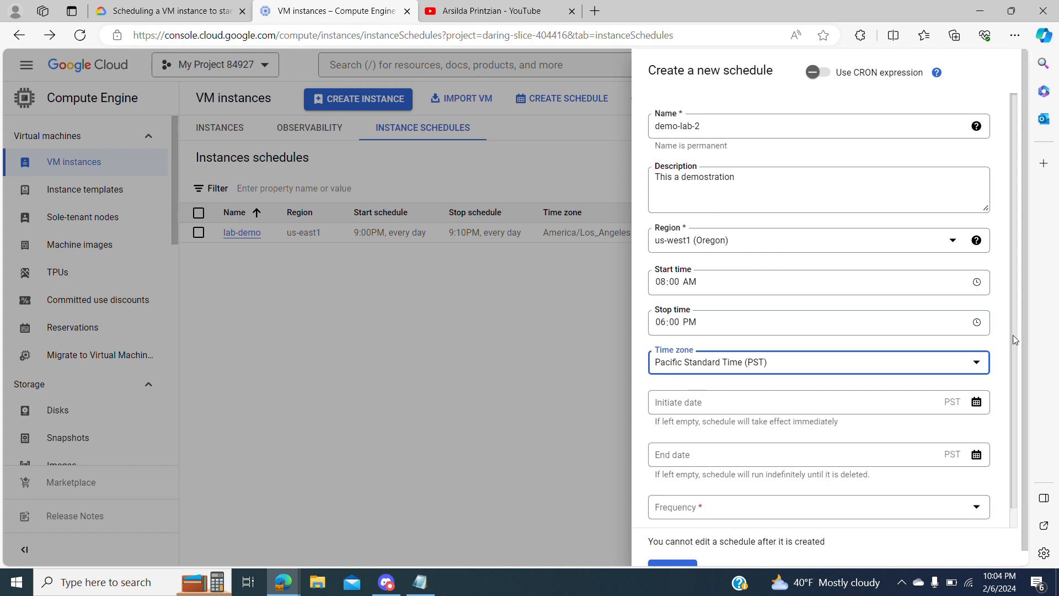
Step: Change the schedule's start time to 07:45 AM and its stop time to 06:15 PM
drag(1012, 330, 1018, 364)
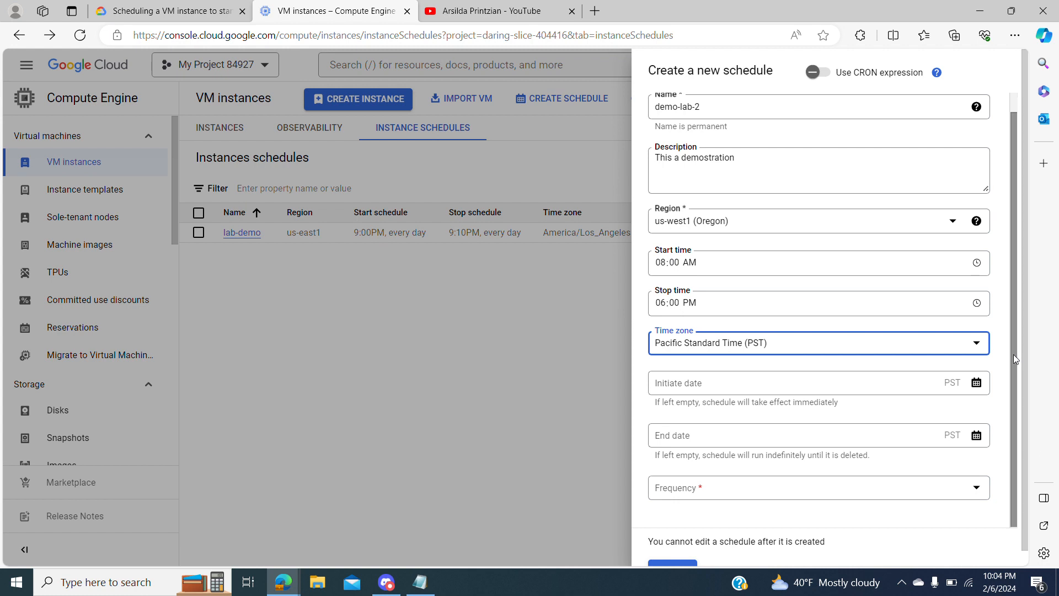
click(665, 264)
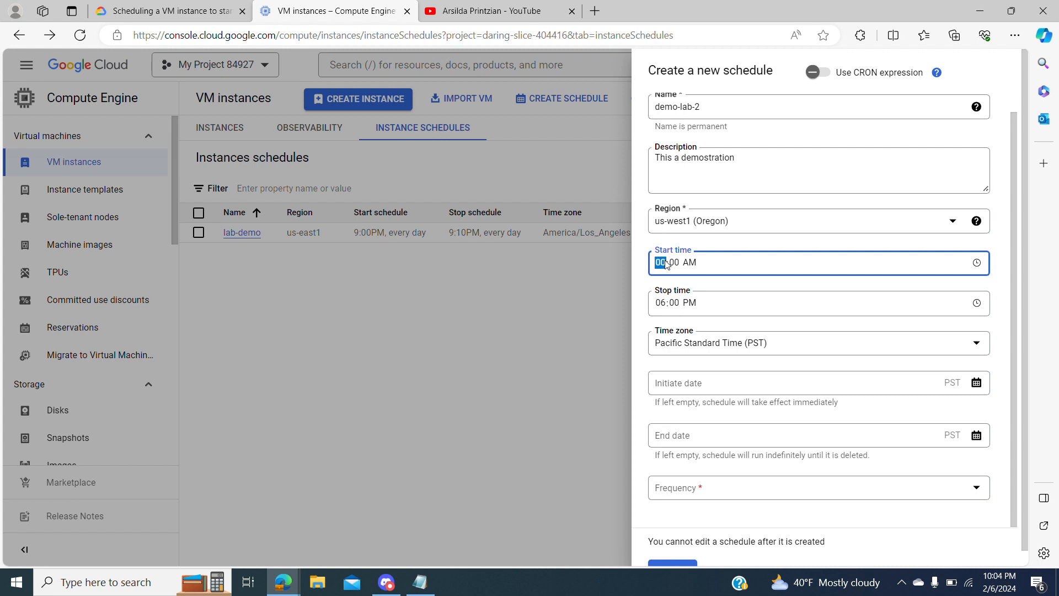
text(7:15)
key(Left)
text(45)
click(666, 304)
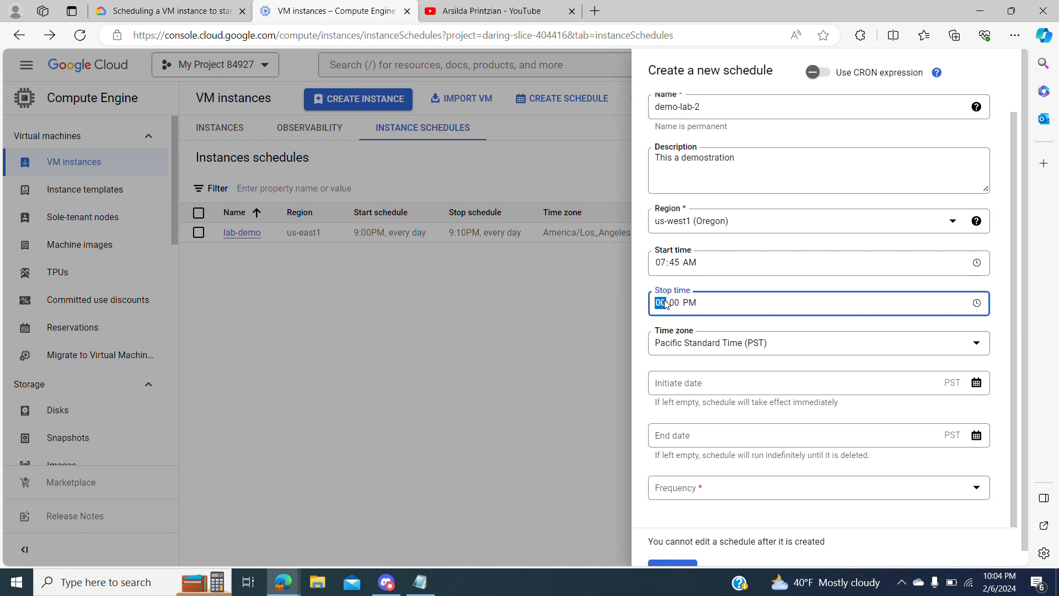
text(1206)
key(Left)
key(Left)
text(06:15)
click(757, 271)
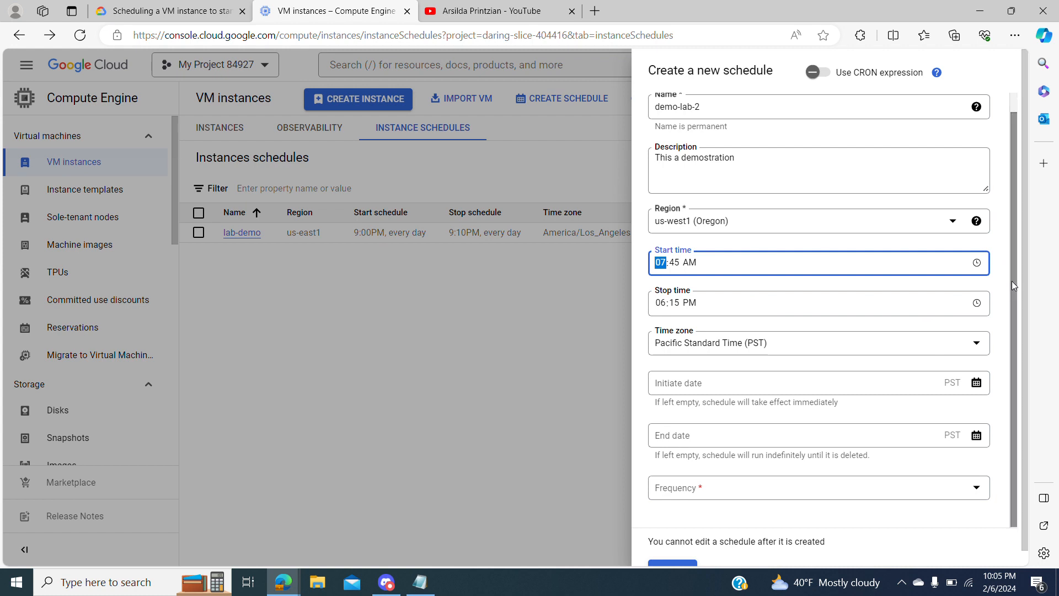
Step: Set the schedule's frequency to Repeat weekly and view the weekday choices without selecting any
click(845, 497)
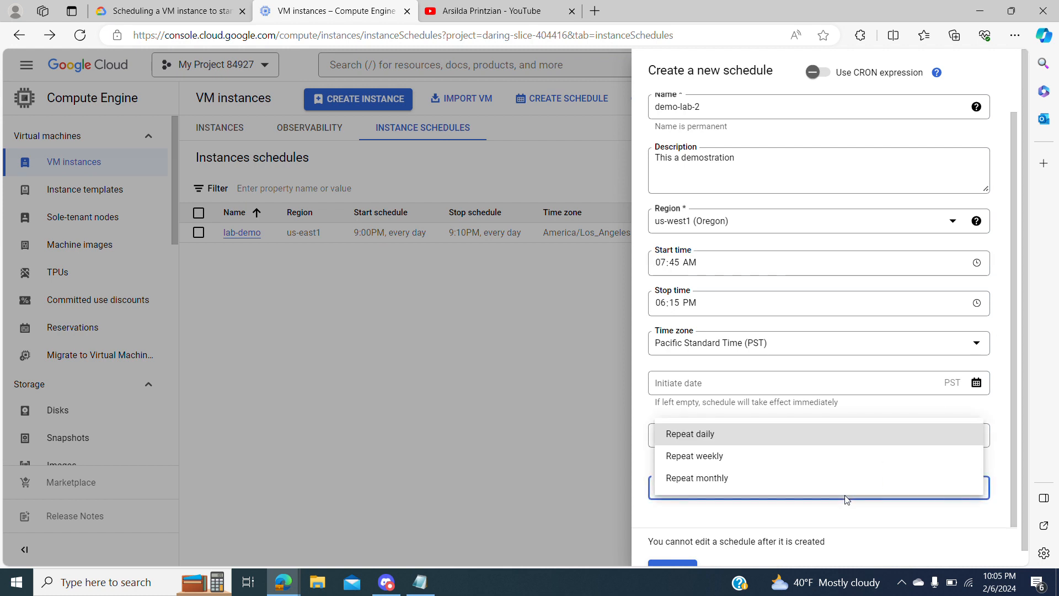
click(743, 466)
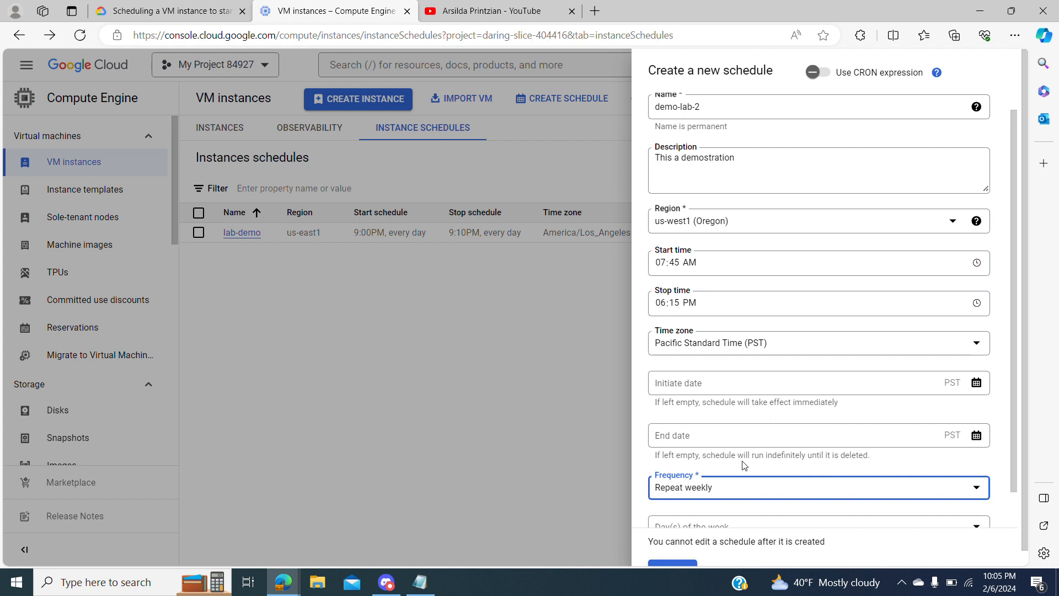
scroll(1013, 343, down, 2)
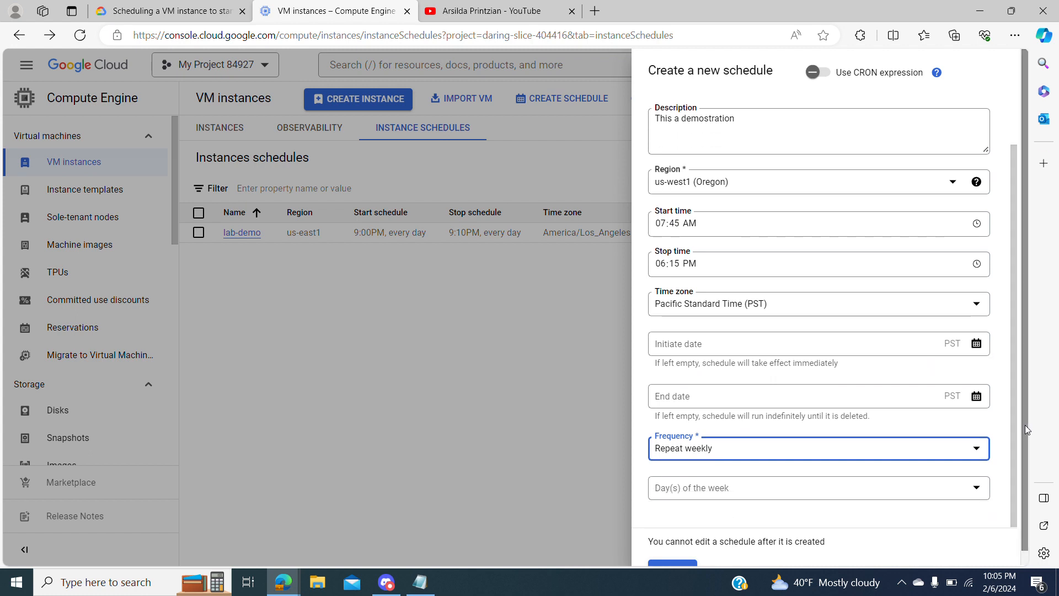
click(800, 487)
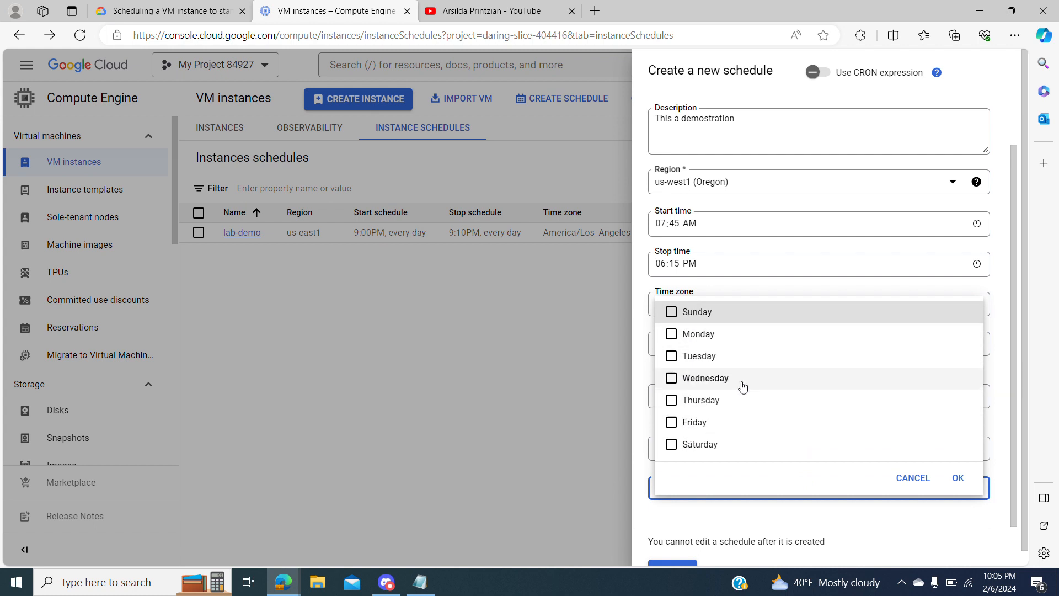
click(913, 477)
click(773, 487)
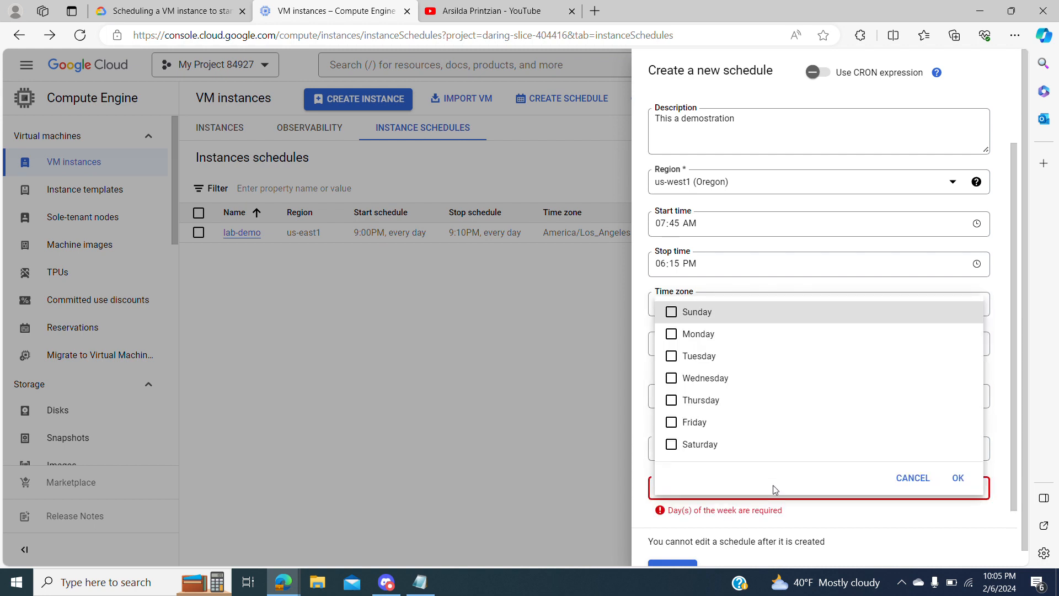
click(927, 479)
Step: Try the Repeat monthly frequency, marking days 1 and 2 of the month and cancelling the day selection
click(753, 449)
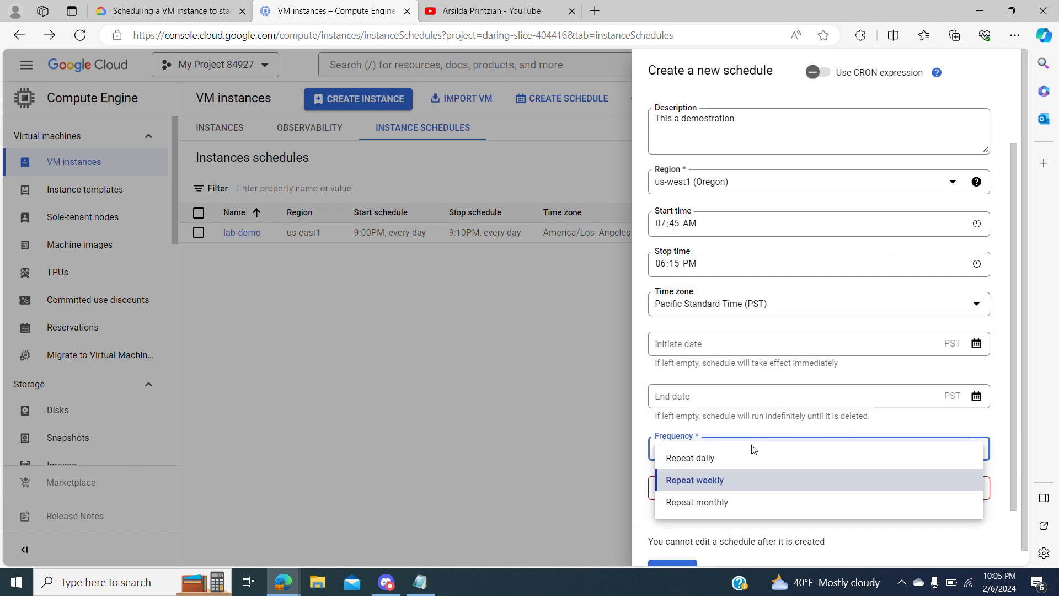
click(723, 502)
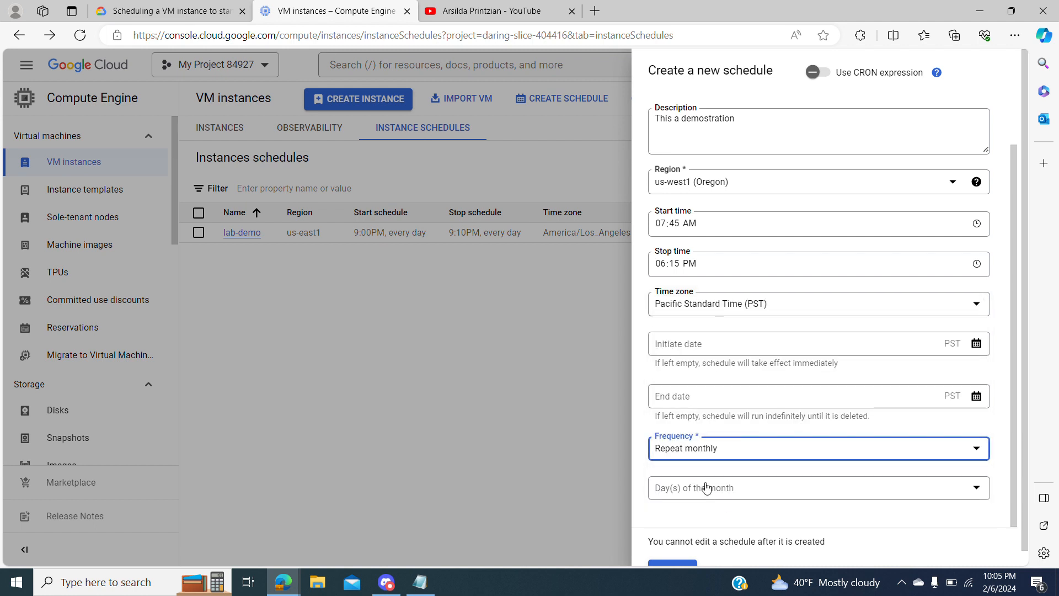
click(706, 487)
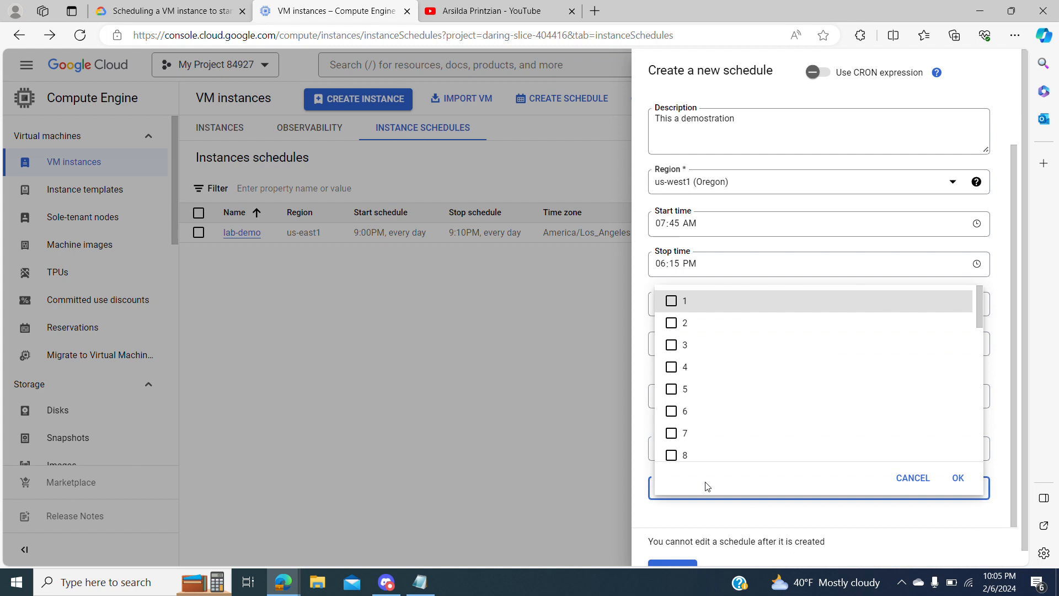
click(669, 312)
click(671, 324)
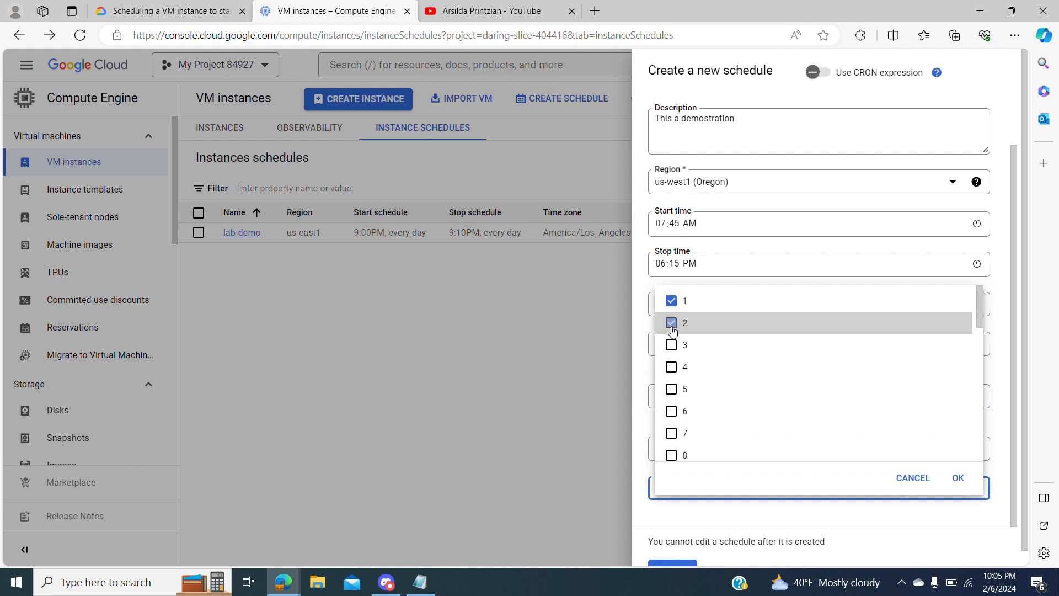
click(908, 481)
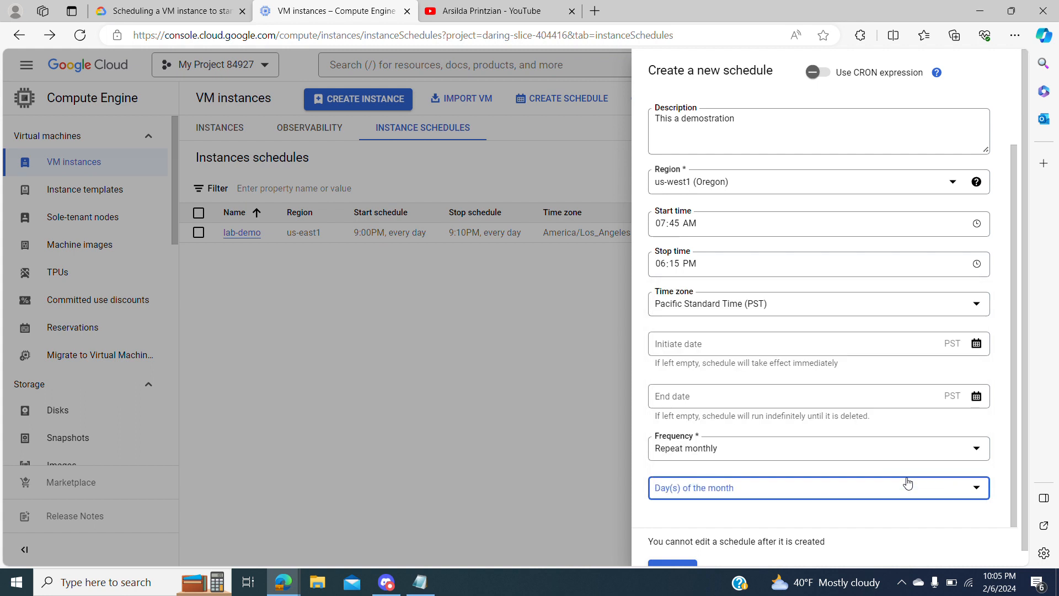
click(771, 495)
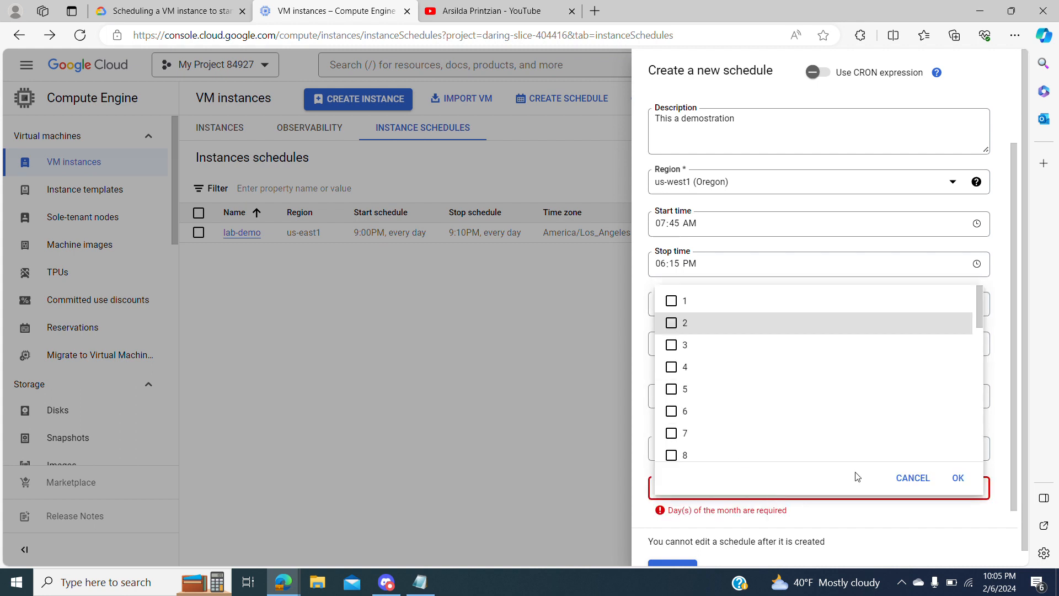
click(912, 481)
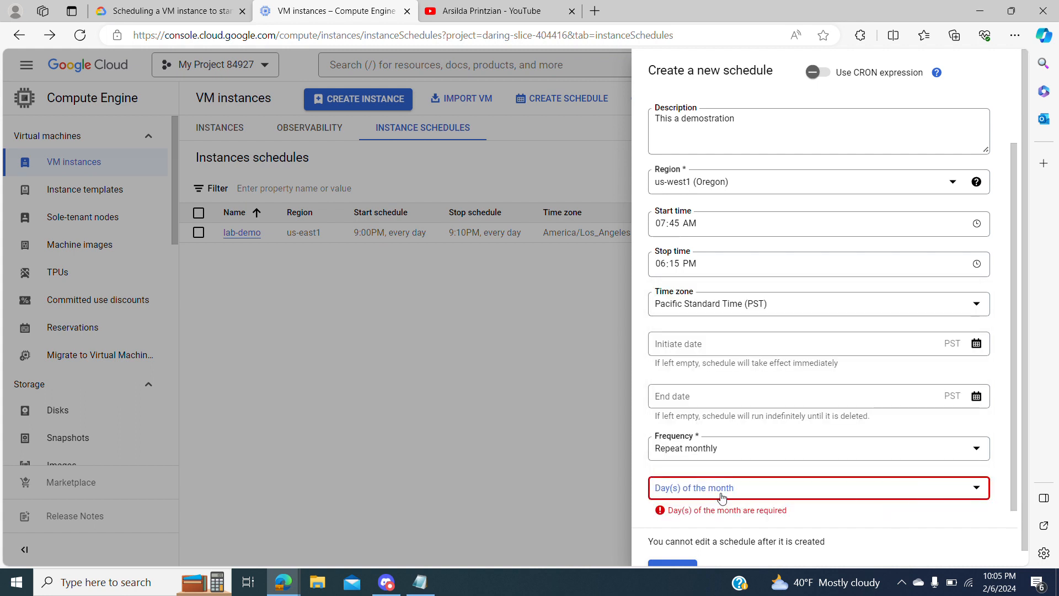
click(722, 497)
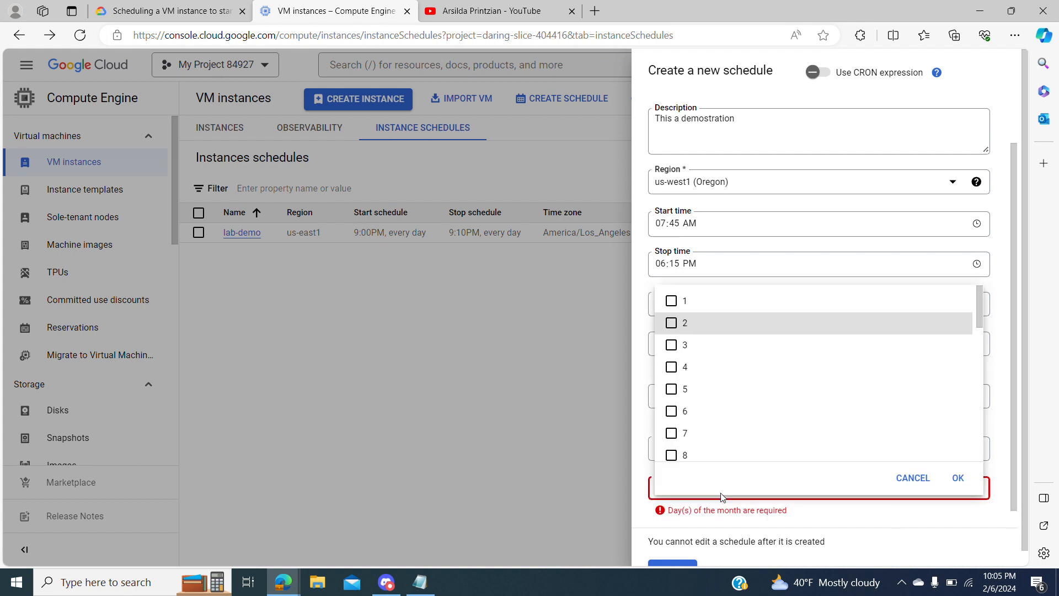
click(913, 489)
Step: Switch the frequency back to Repeat weekly, mark Sunday and Monday, and cancel the weekday selection
click(730, 449)
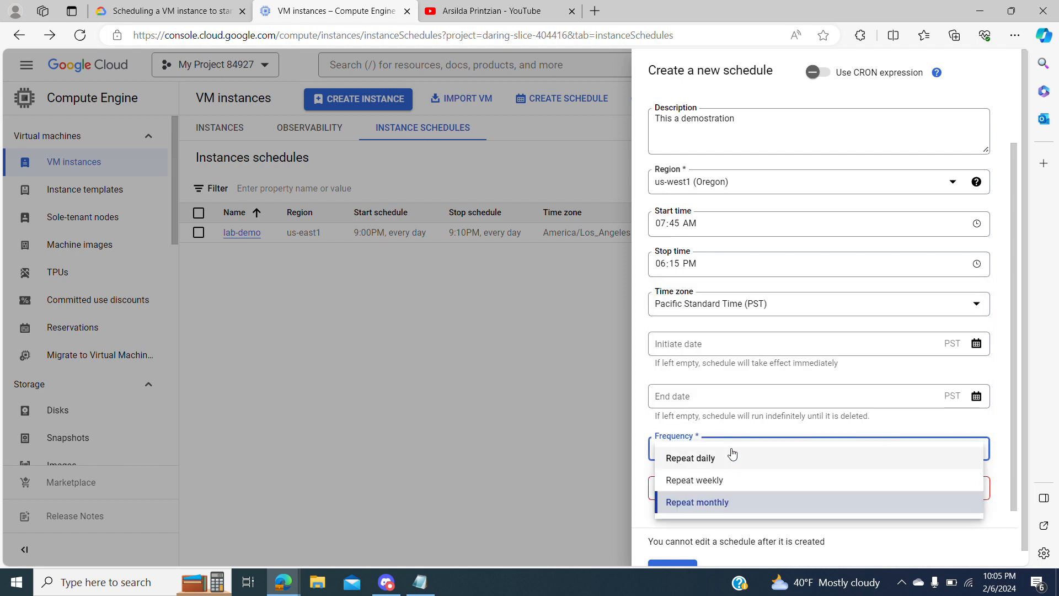
click(711, 481)
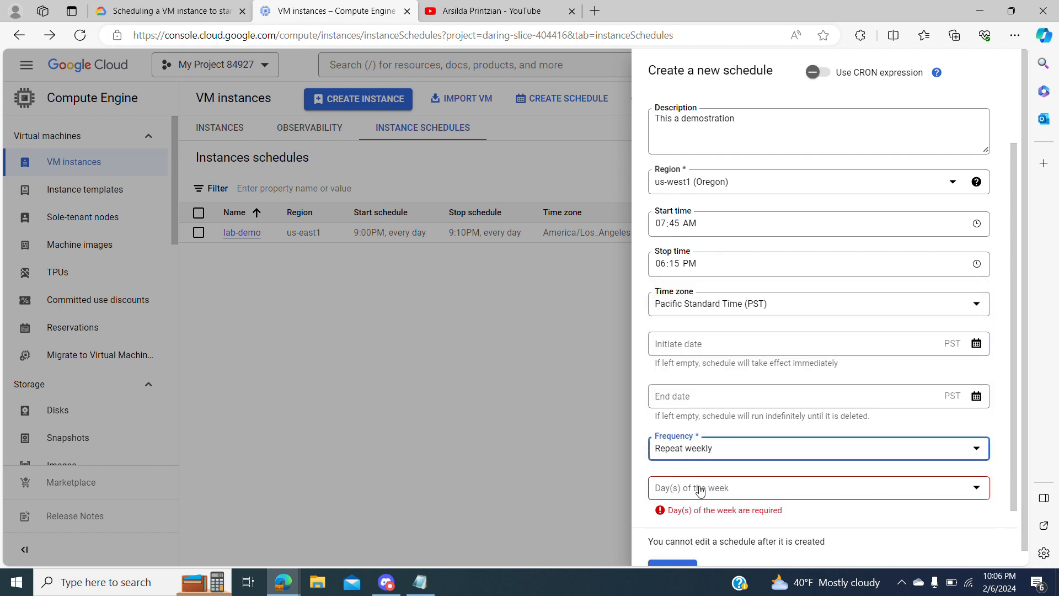
click(701, 489)
click(671, 312)
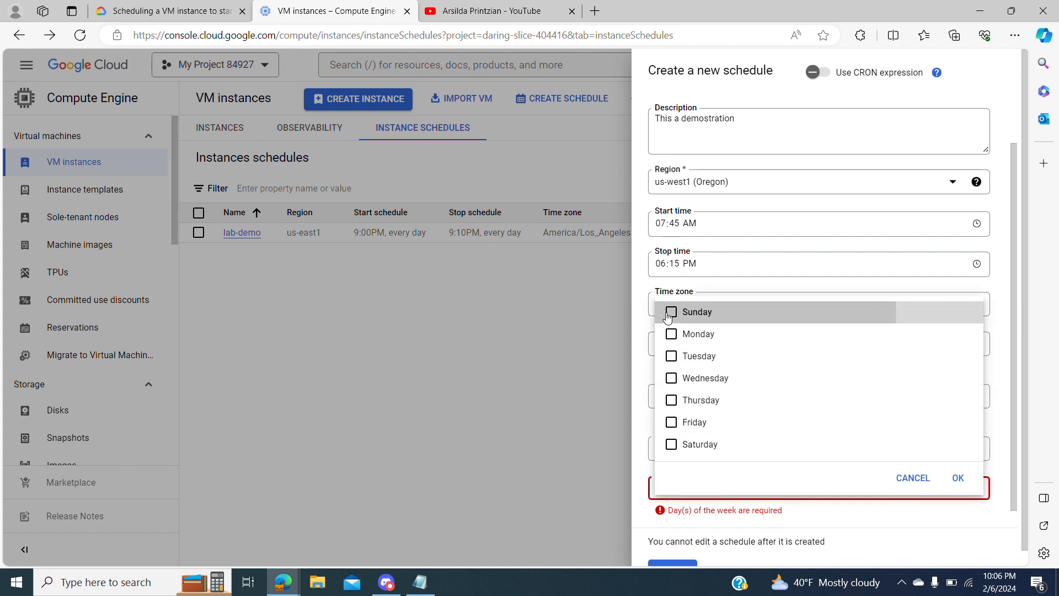
click(675, 338)
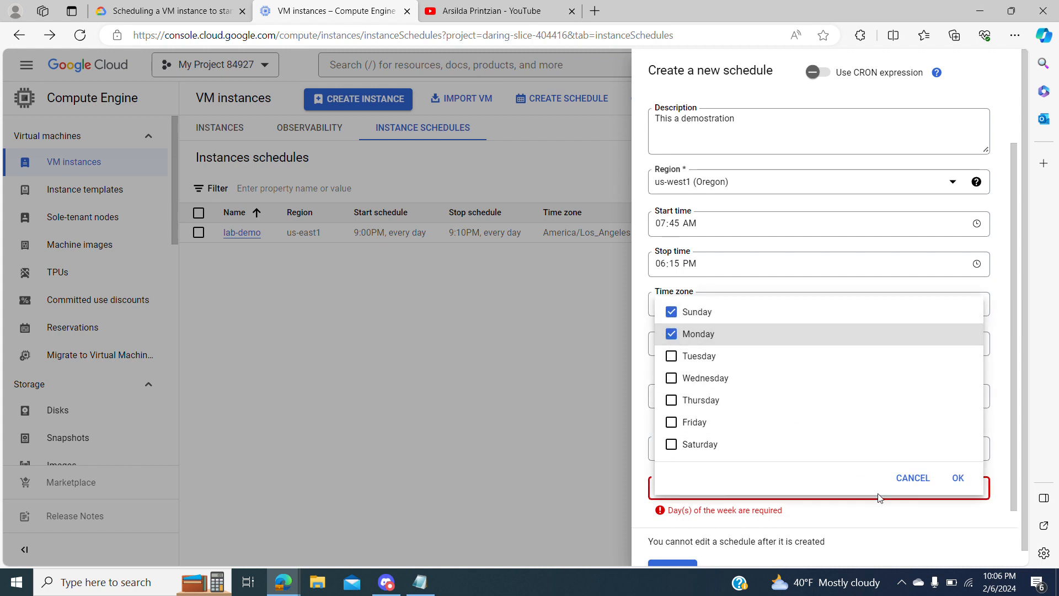
click(917, 478)
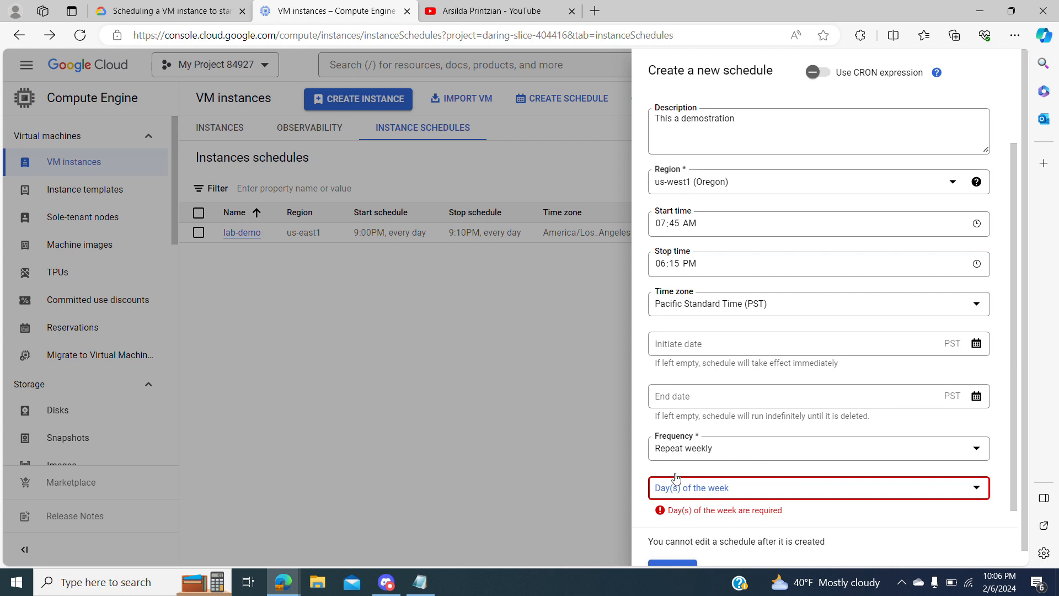
Step: Set the schedule's frequency to Repeat daily and create the schedule
click(669, 456)
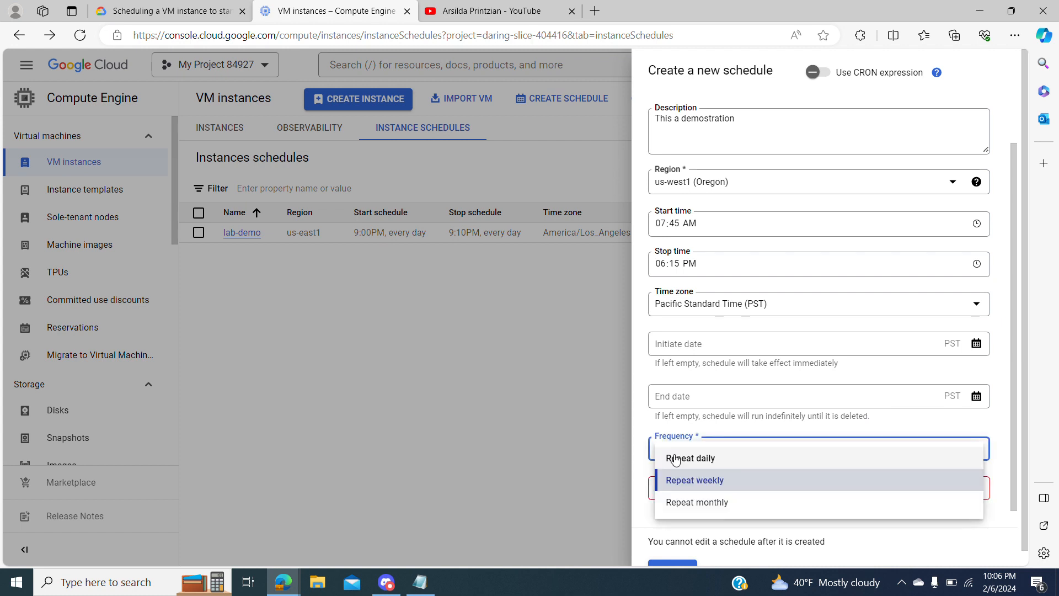
click(671, 456)
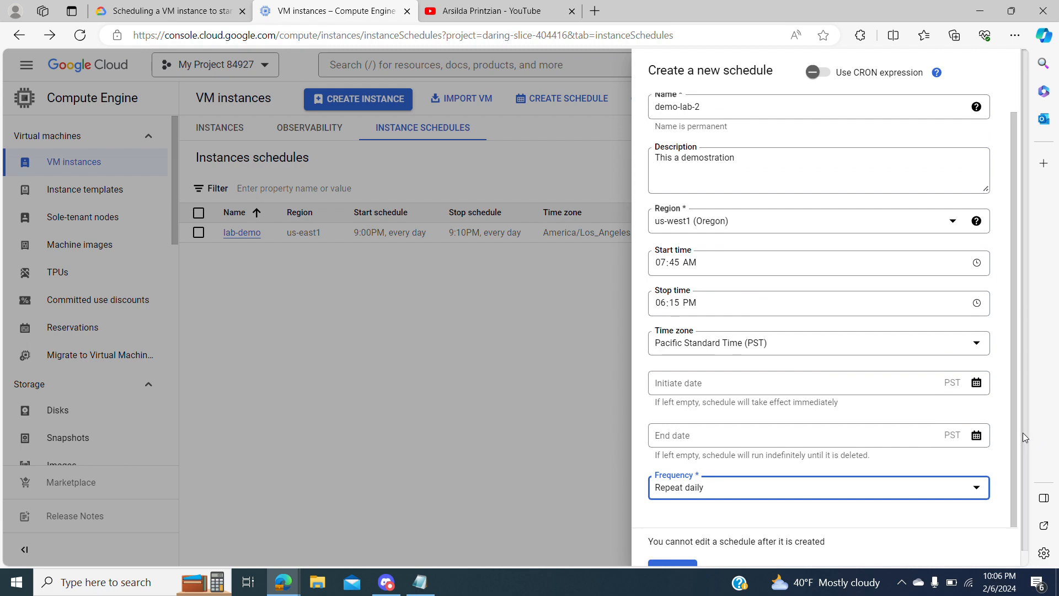
scroll(1022, 433, down, 1)
click(682, 555)
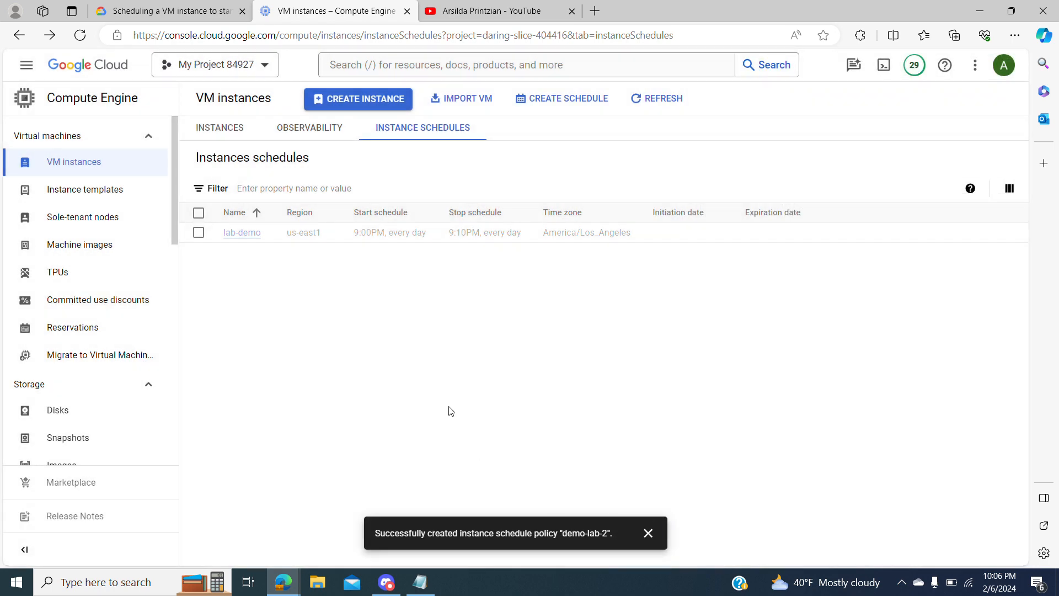
Step: Reload the instance schedules list and open the details of the demo-lab-2 schedule
click(80, 34)
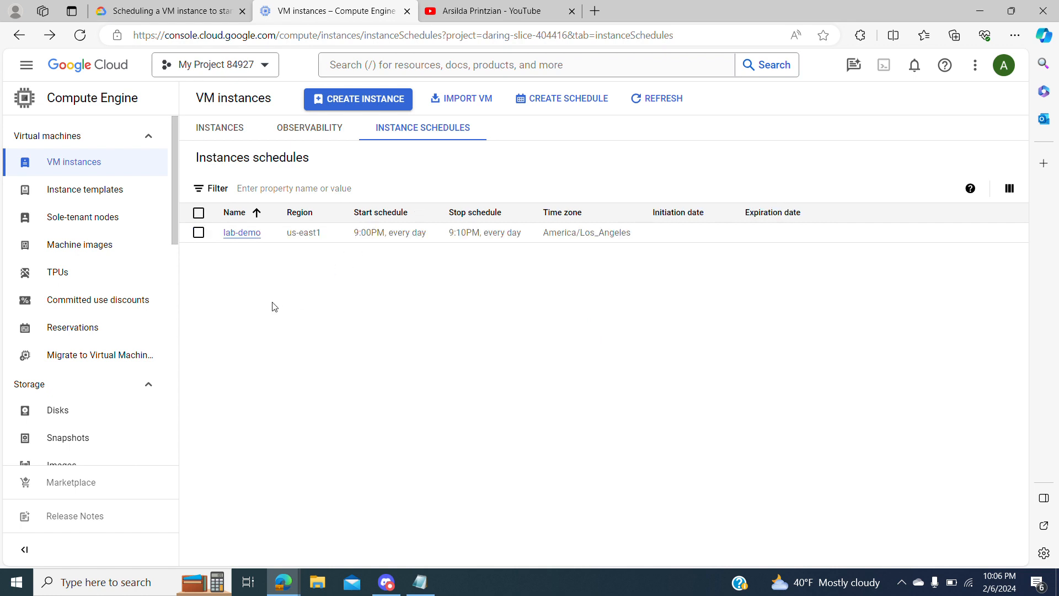
click(78, 35)
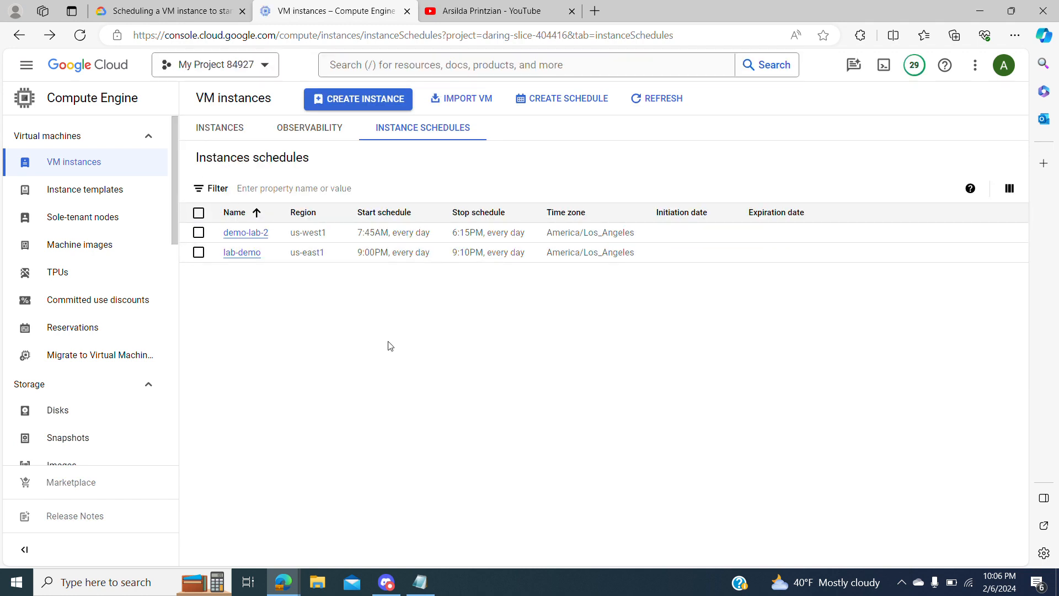
click(233, 234)
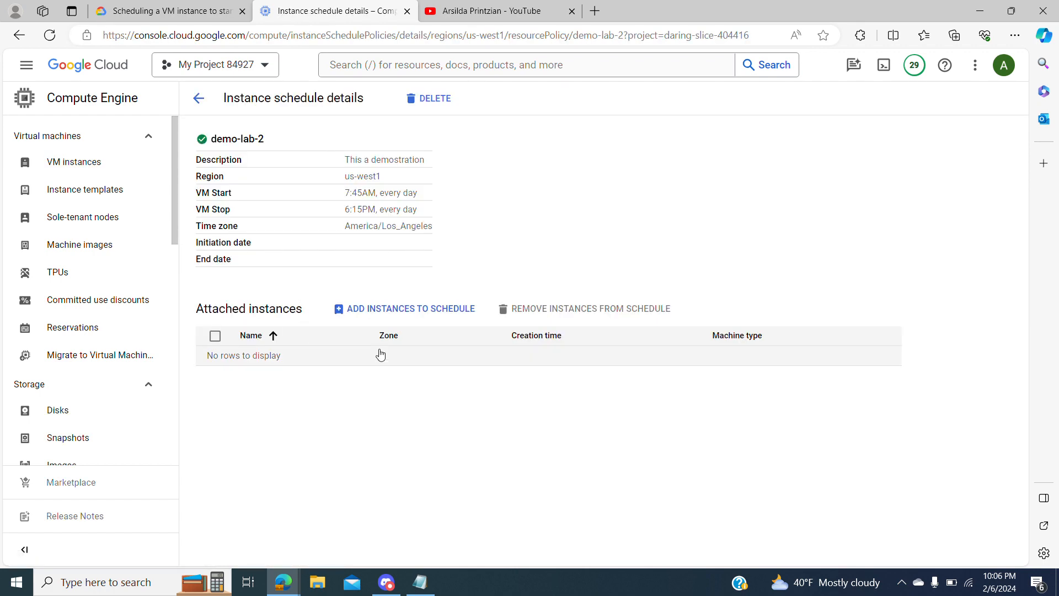
Step: Attach instance-1 to the demo-lab-2 schedule and reload the schedule's details
click(386, 316)
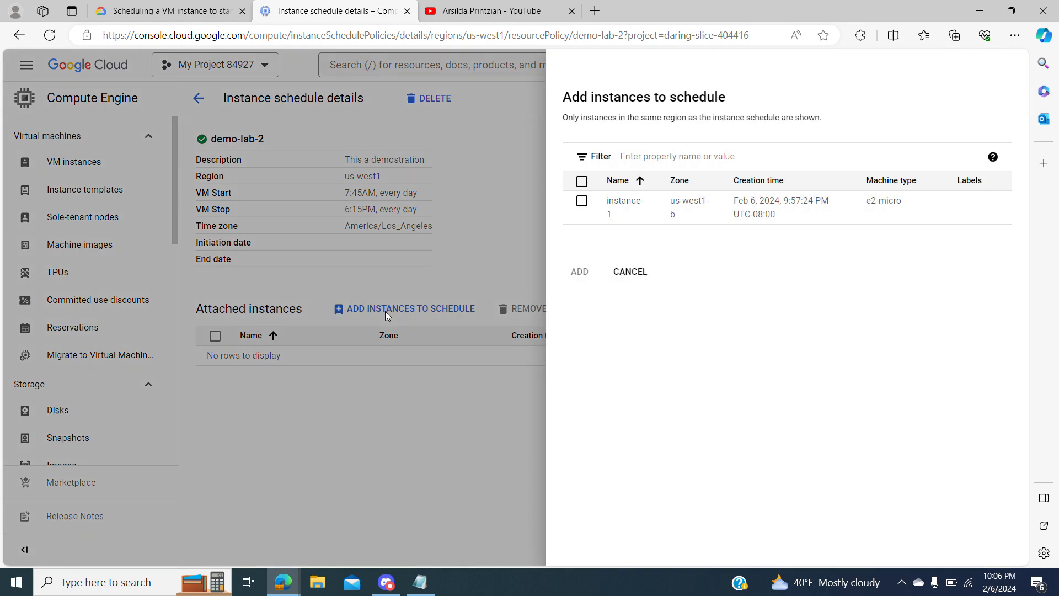
click(582, 202)
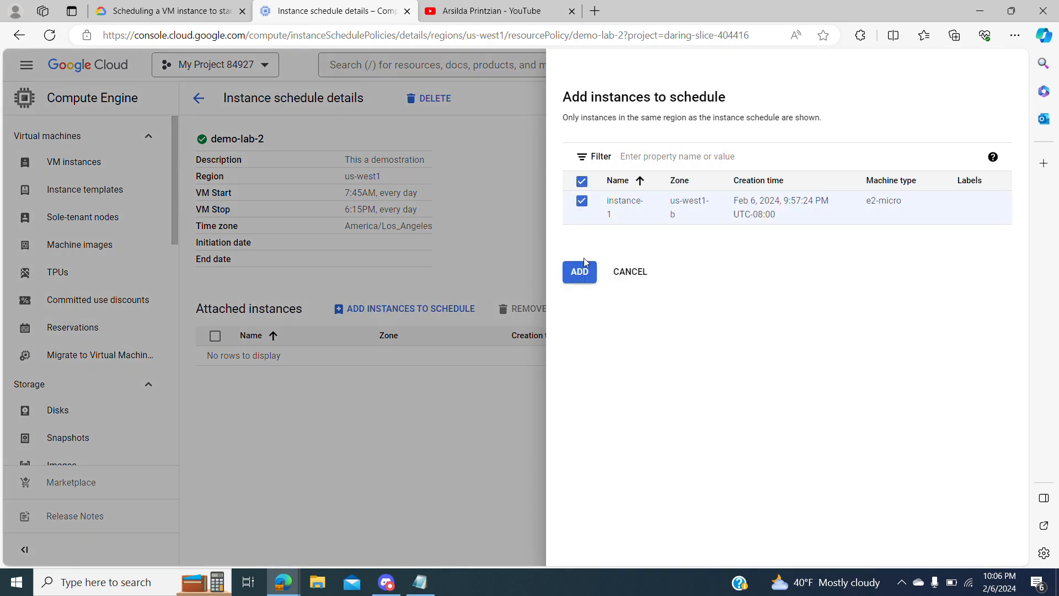
click(575, 273)
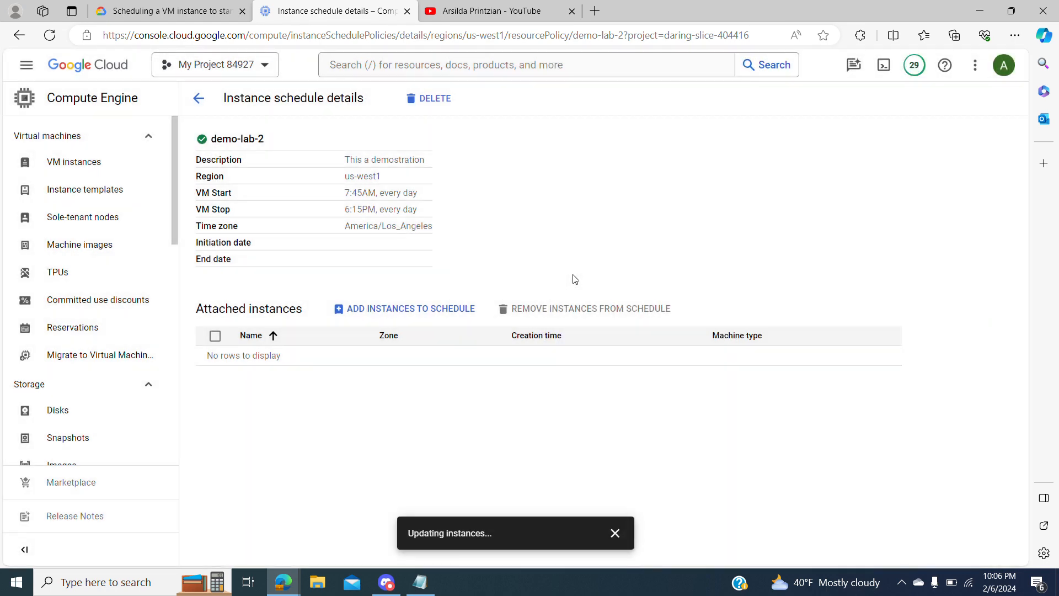
click(49, 35)
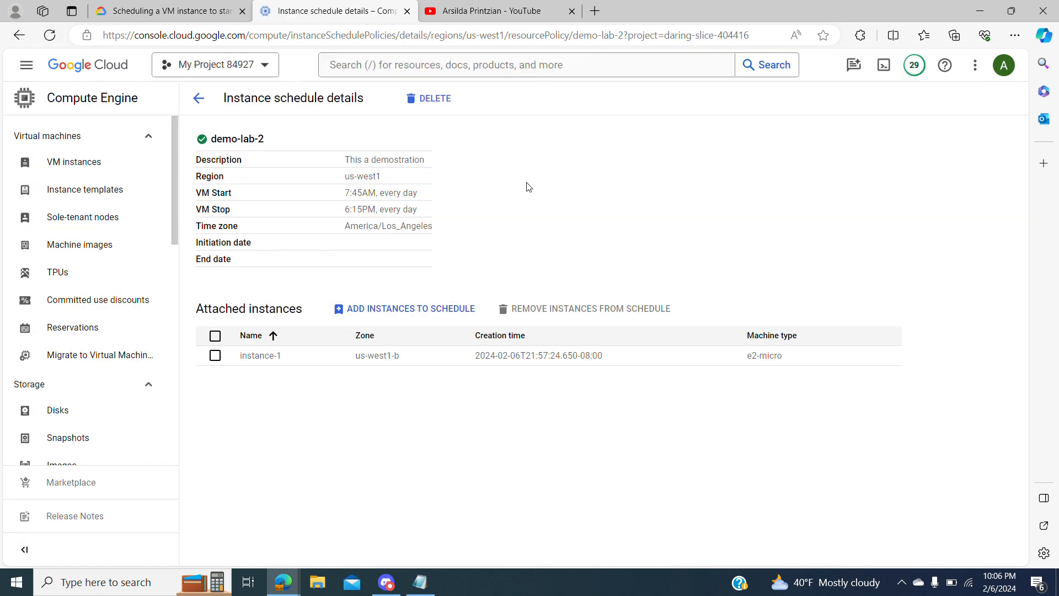
Step: Open the lab-demo schedule and check which instances can be added to it, without adding any
click(198, 99)
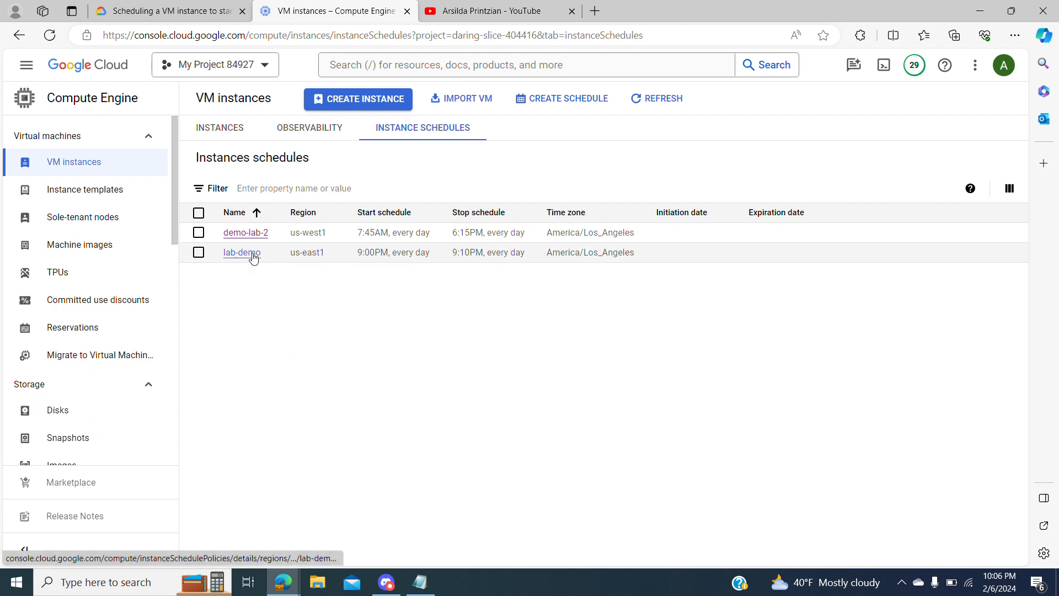
click(253, 256)
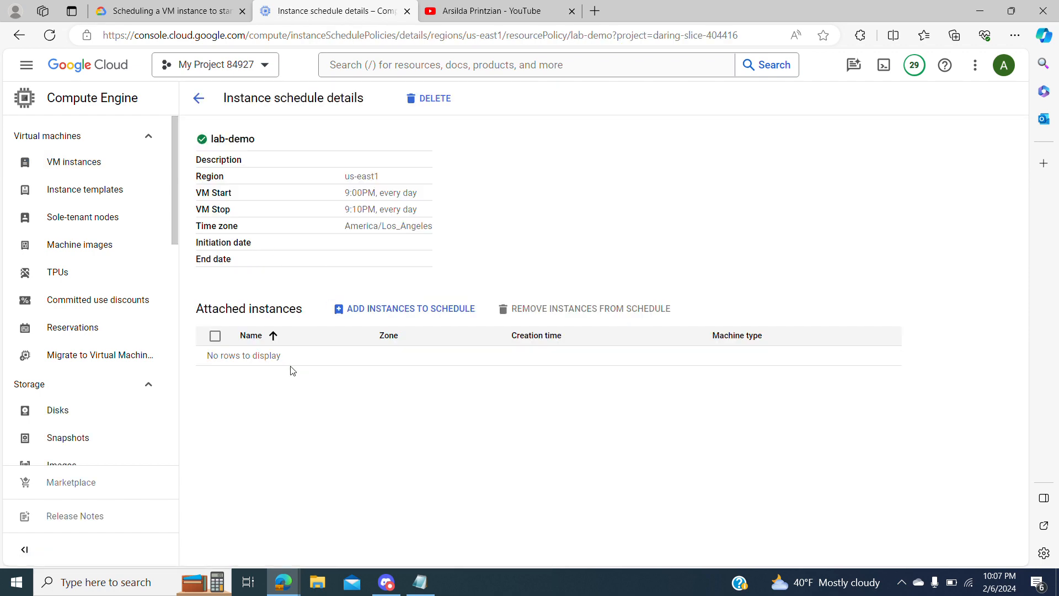
click(363, 312)
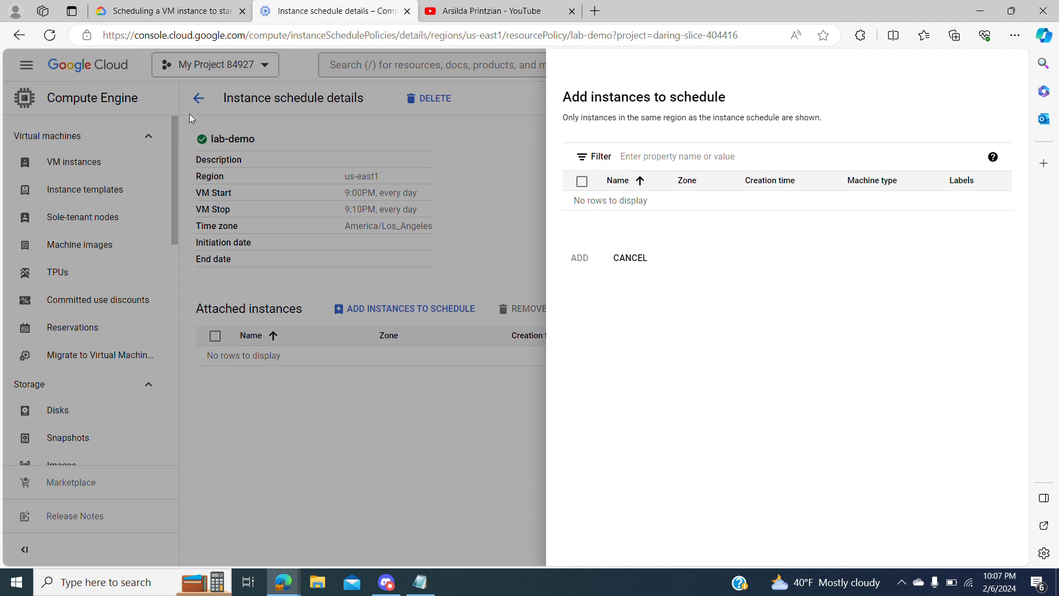
click(632, 258)
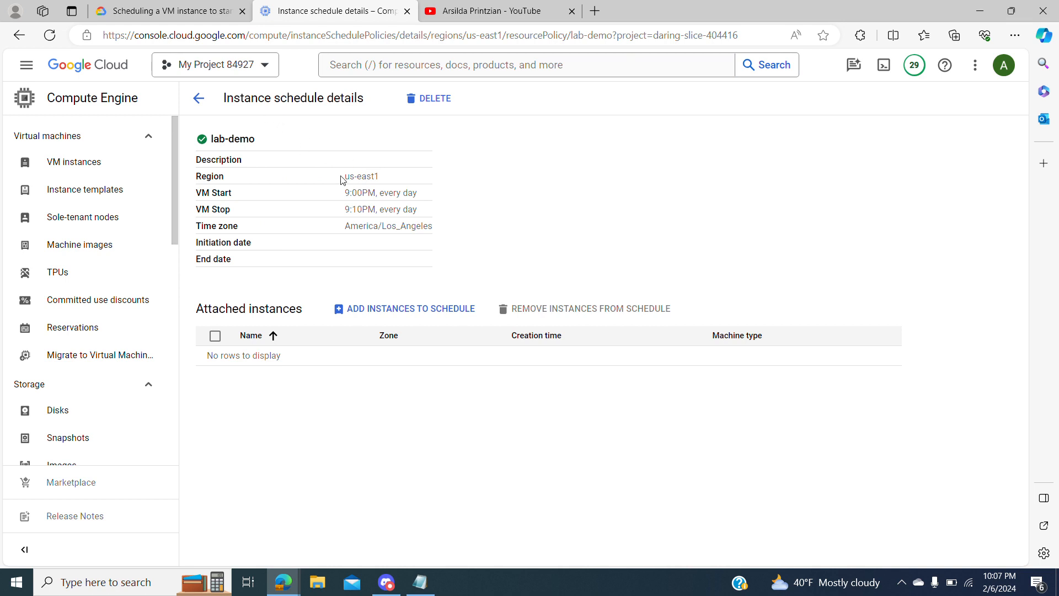
Step: Compare the lab-demo schedule's region with the VM instance's zone, and return to the instance schedules list
drag(354, 176, 384, 177)
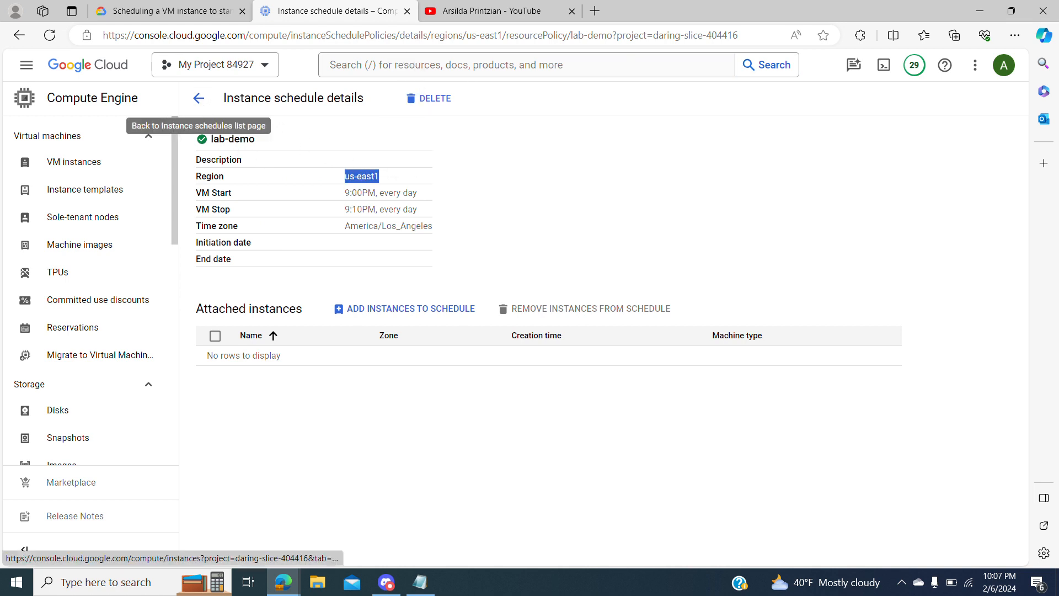
click(103, 163)
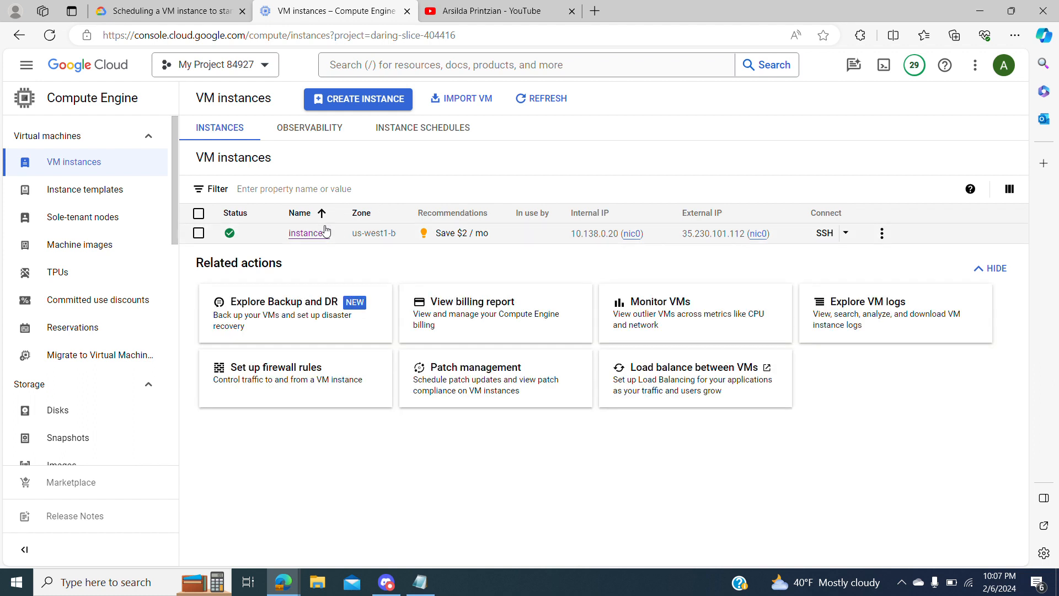
click(423, 130)
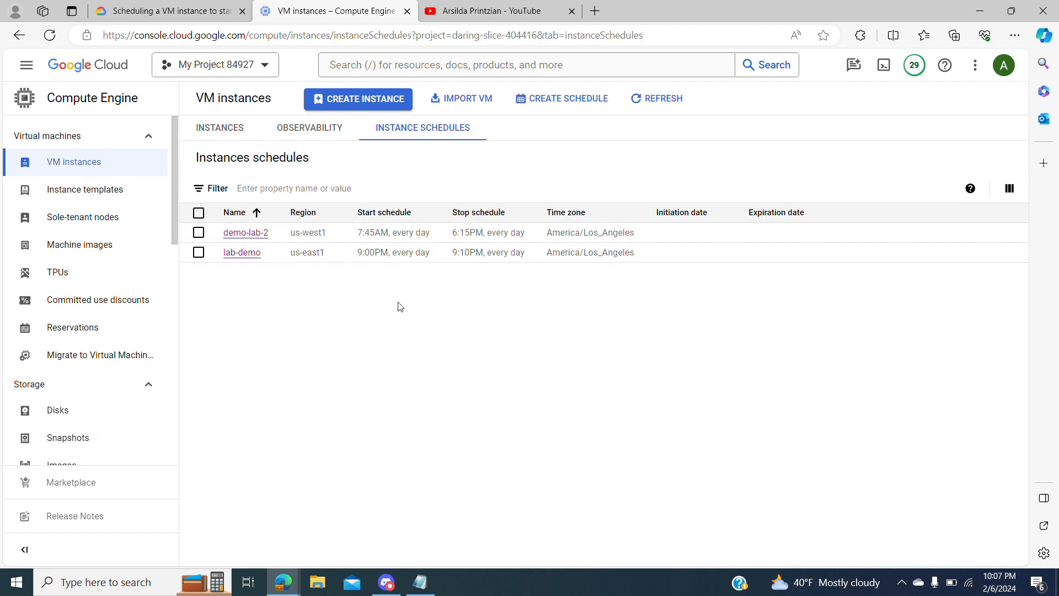
Step: Return to the list of VM instances and open the logs of instance-1
click(115, 172)
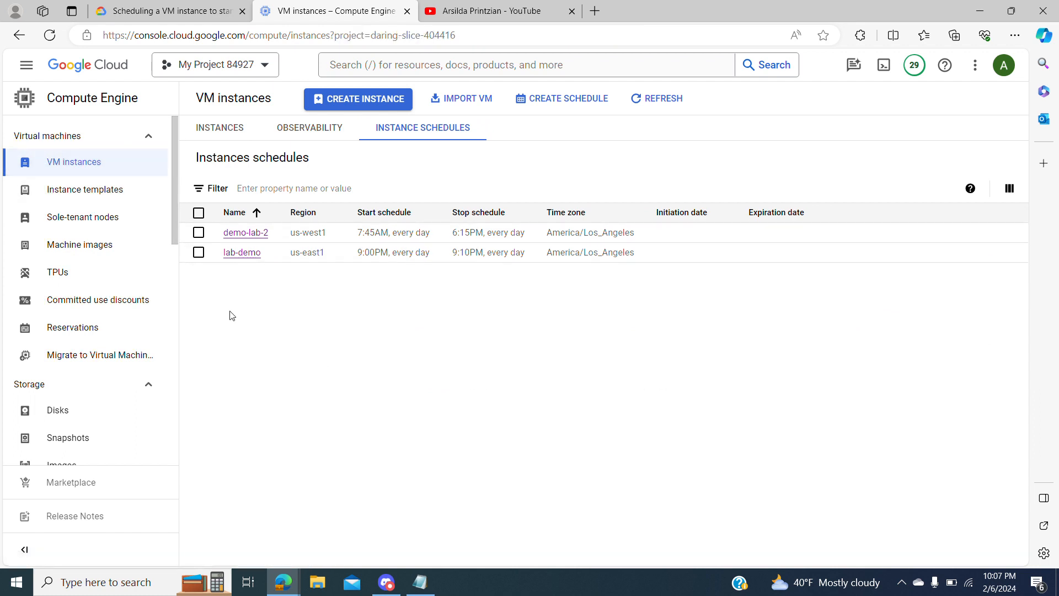
click(219, 130)
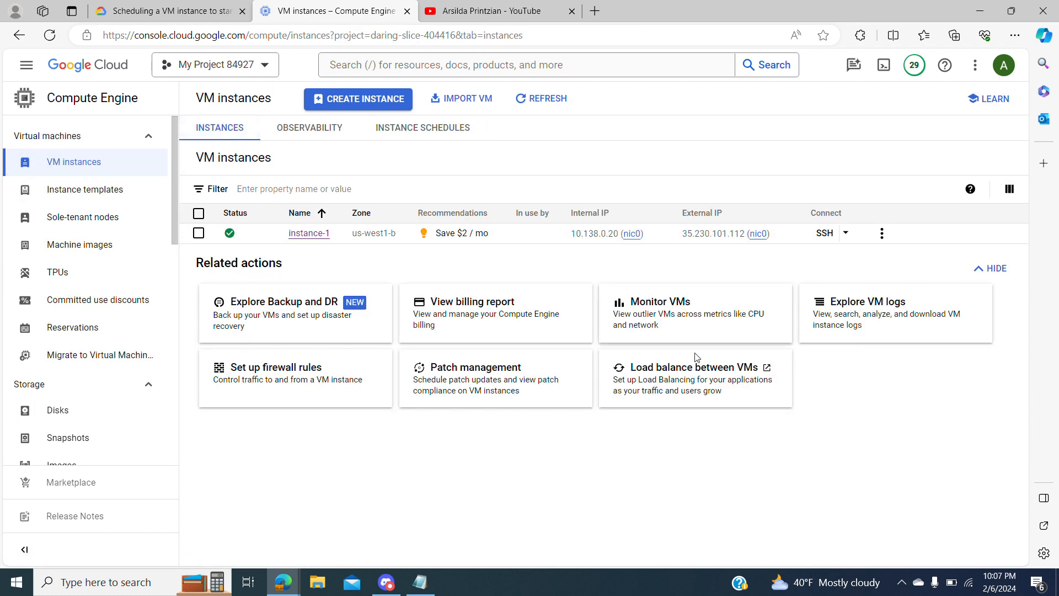
click(882, 237)
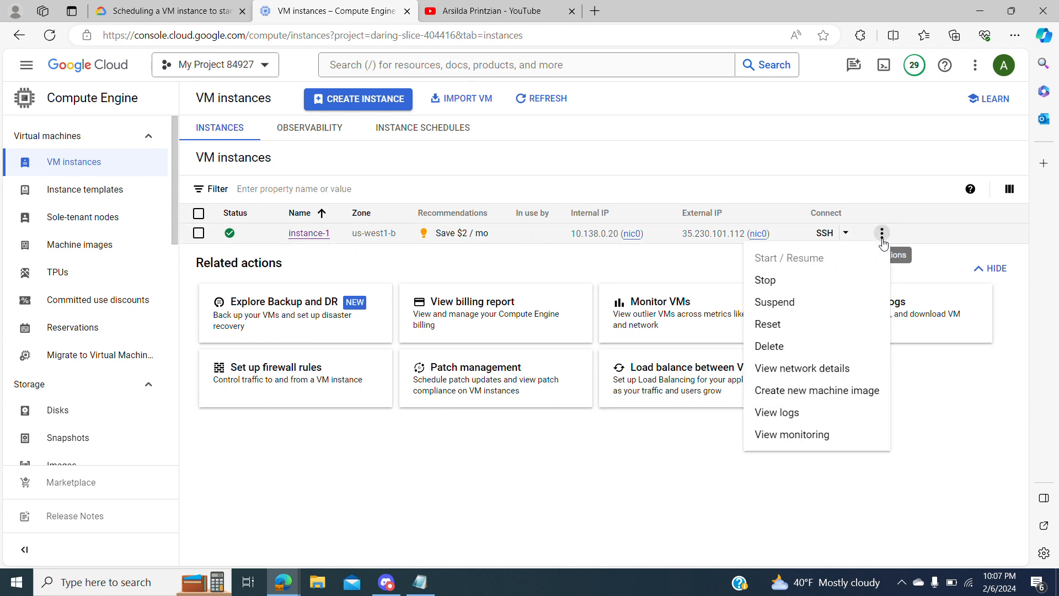
click(790, 411)
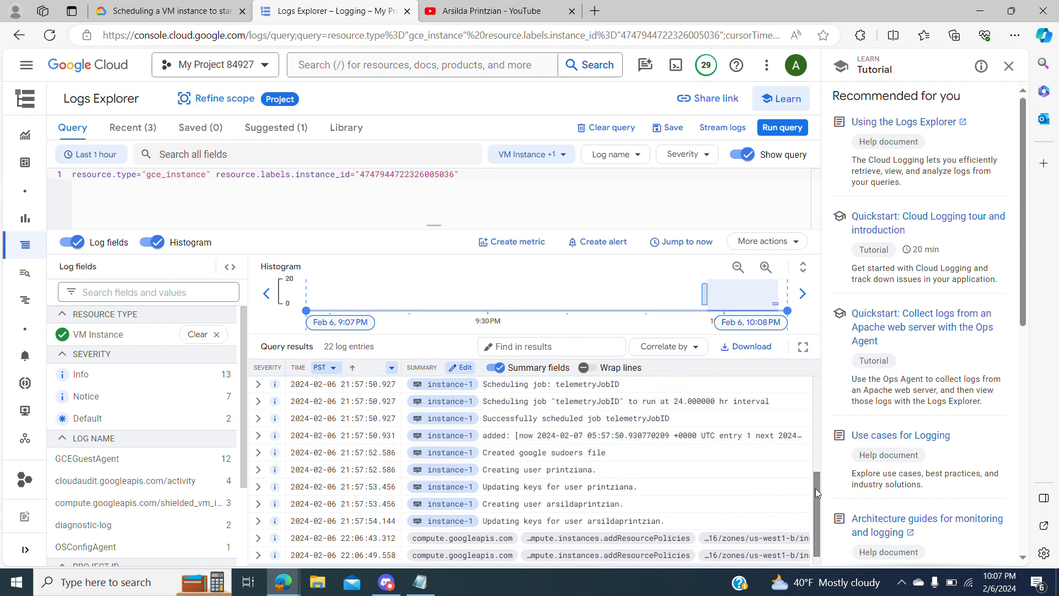
Step: Examine the last hour's log entries for instance-1 from the earliest one on, and return to the VM instances list
drag(815, 489, 822, 407)
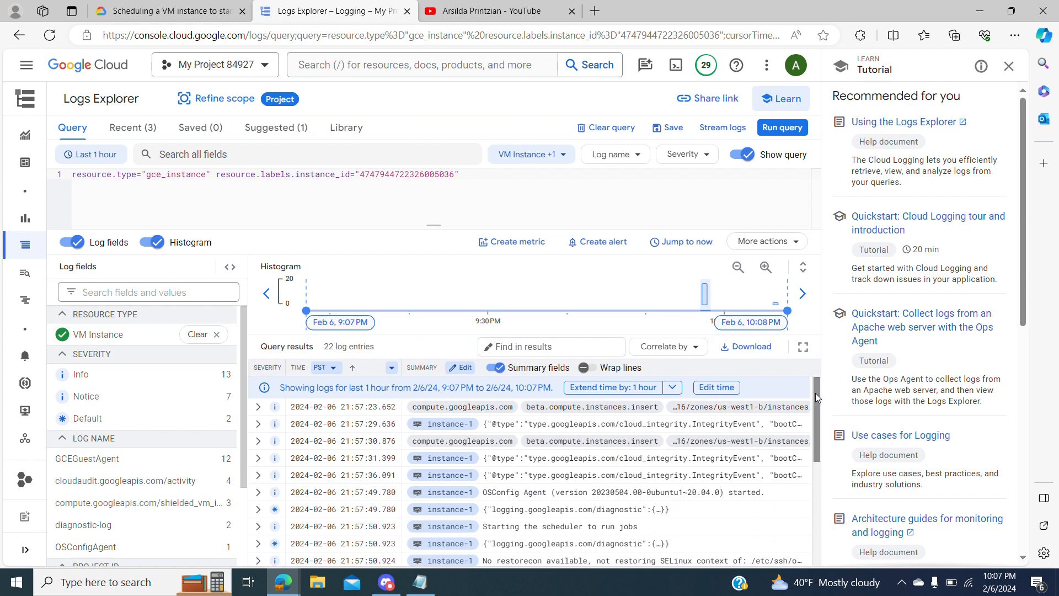
scroll(816, 418, down, 1)
drag(816, 419, 806, 390)
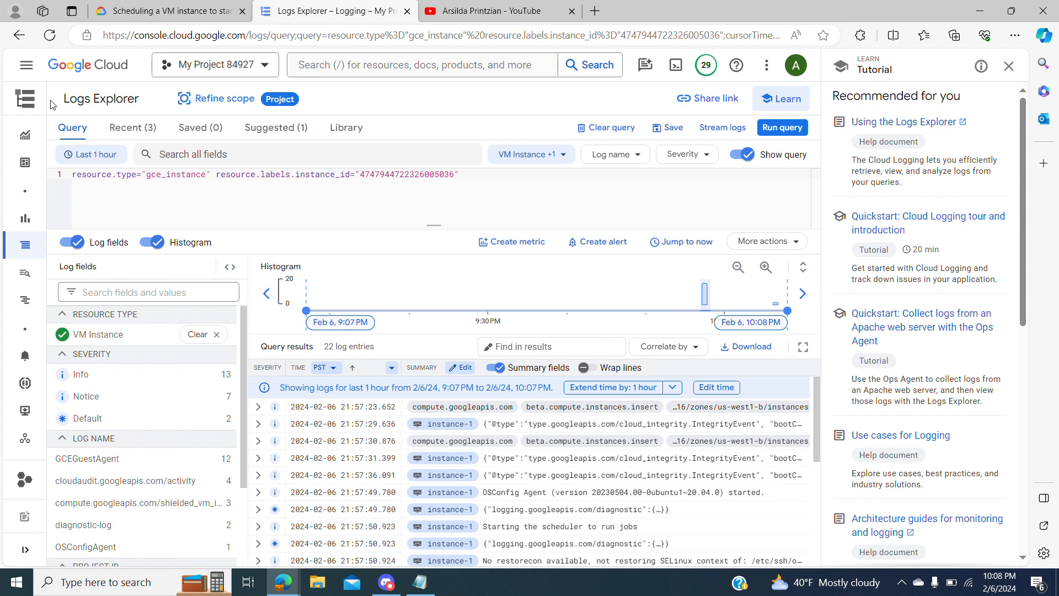
click(18, 37)
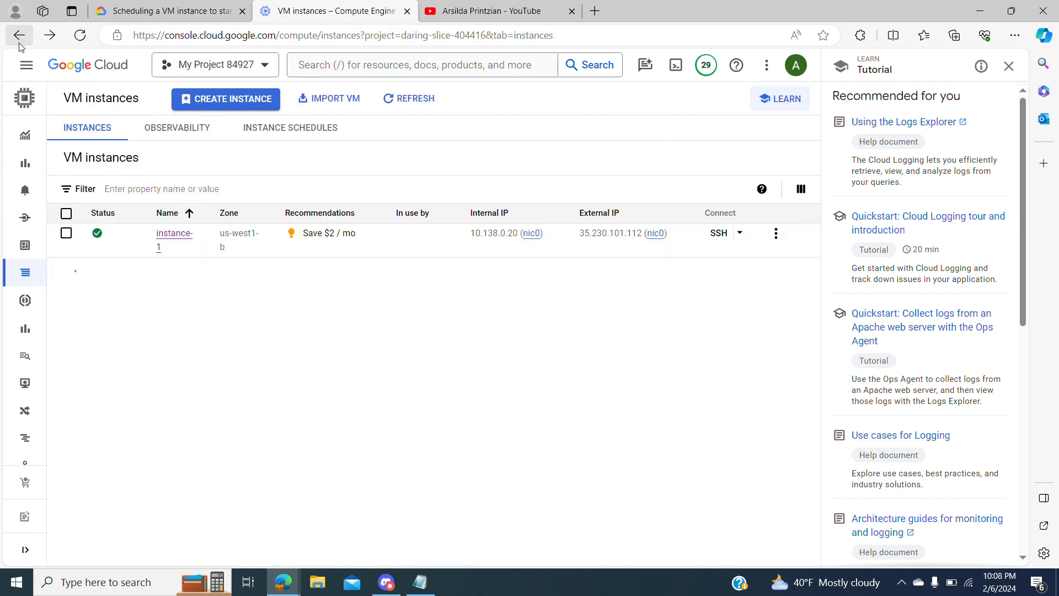